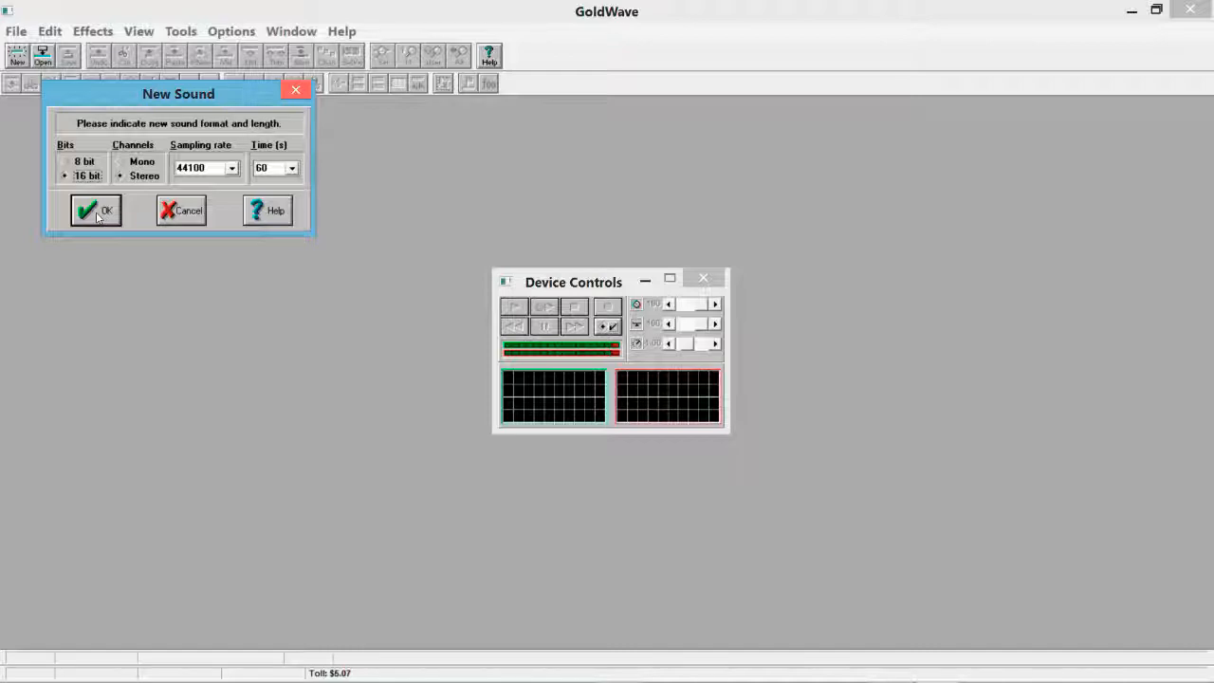
- Create a 60-second, 16-bit stereo sound at 44100 Hz and load the Fast square expression from the Waves group
left_click(97, 215)
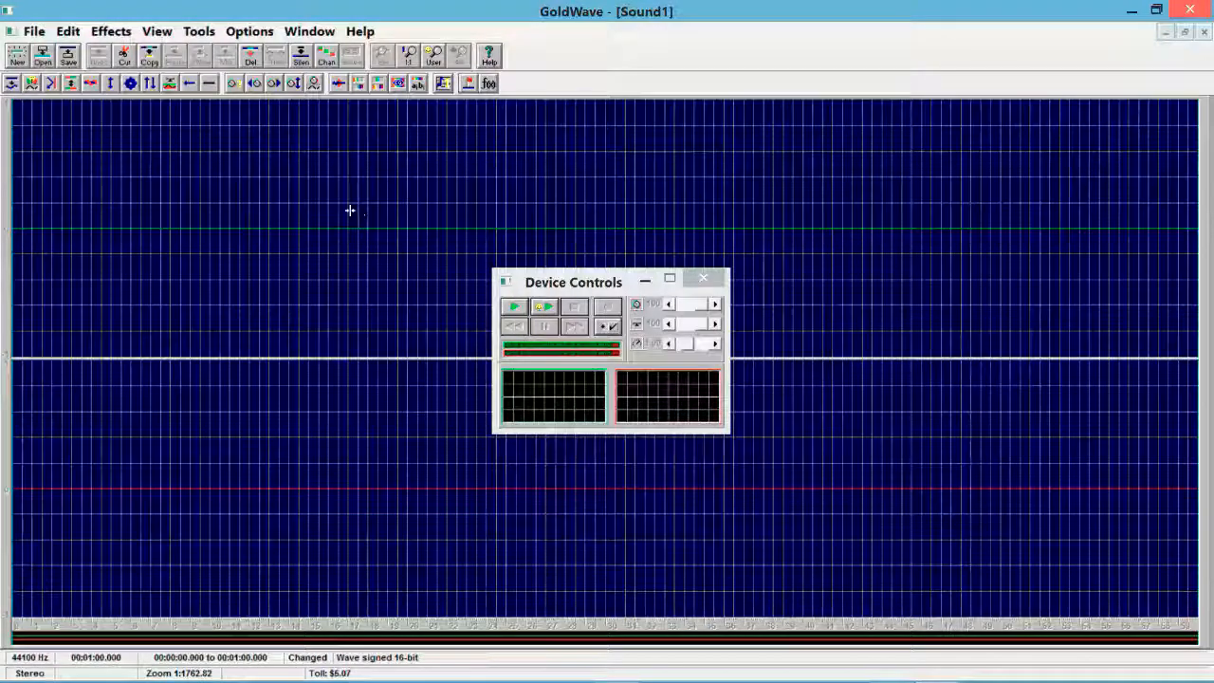
left_click(489, 84)
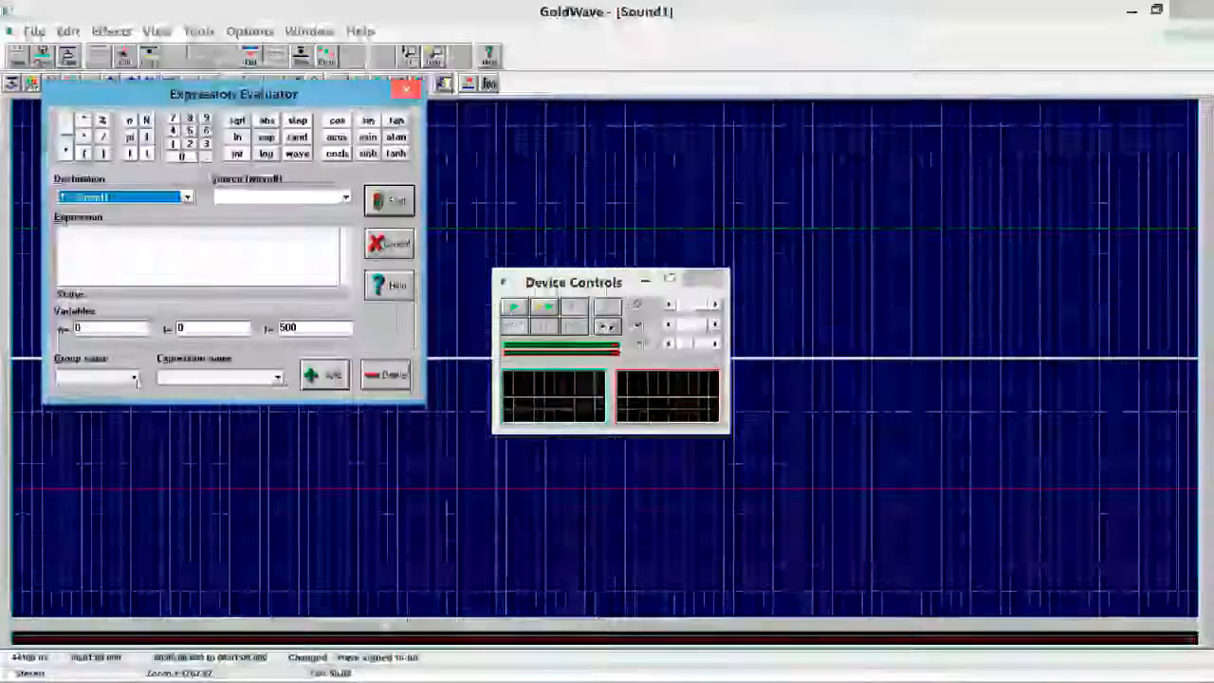
left_click(135, 378)
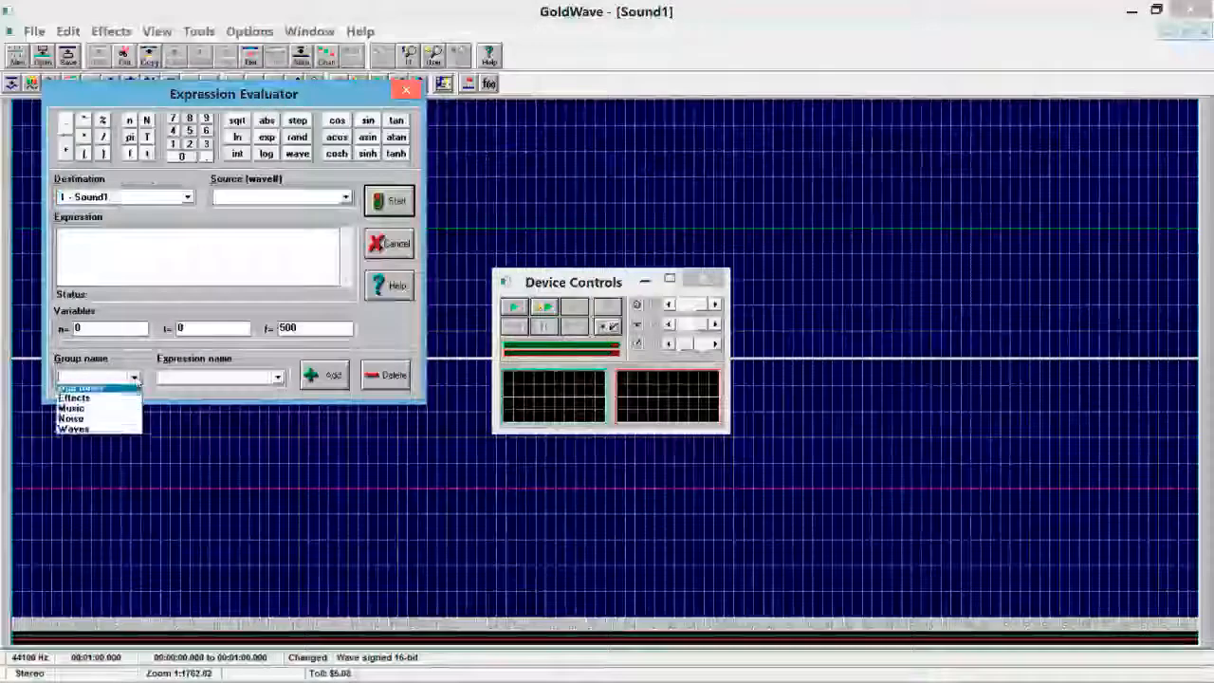
left_click(75, 431)
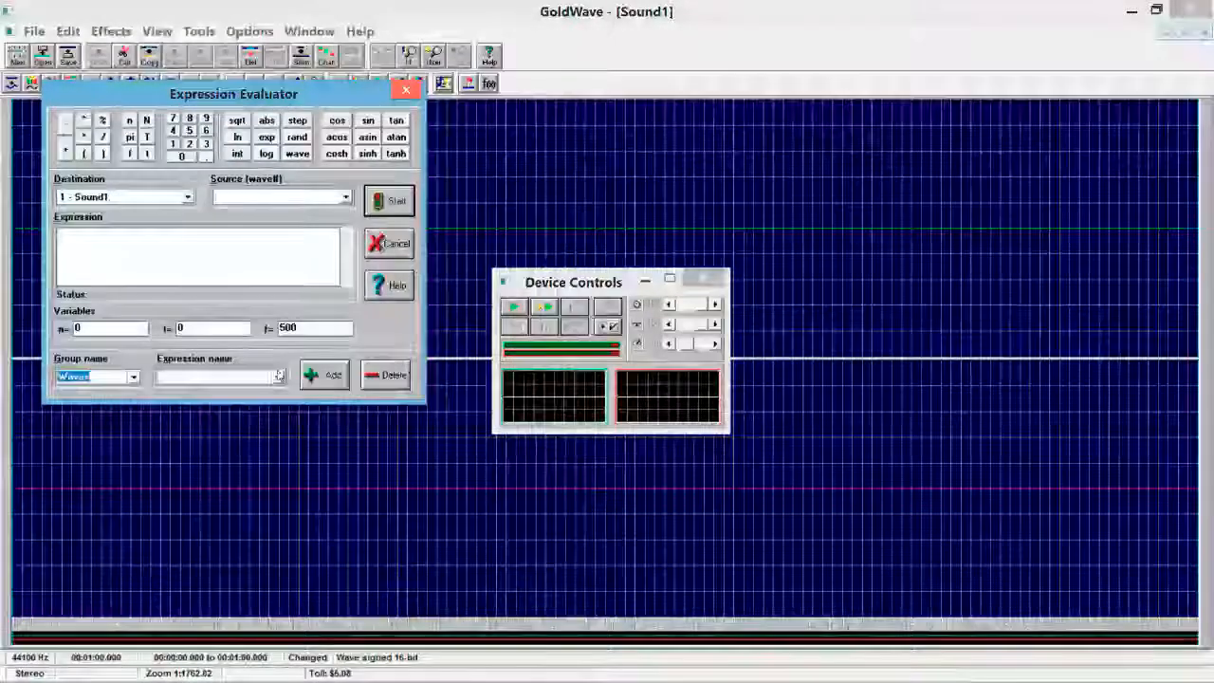
left_click(278, 377)
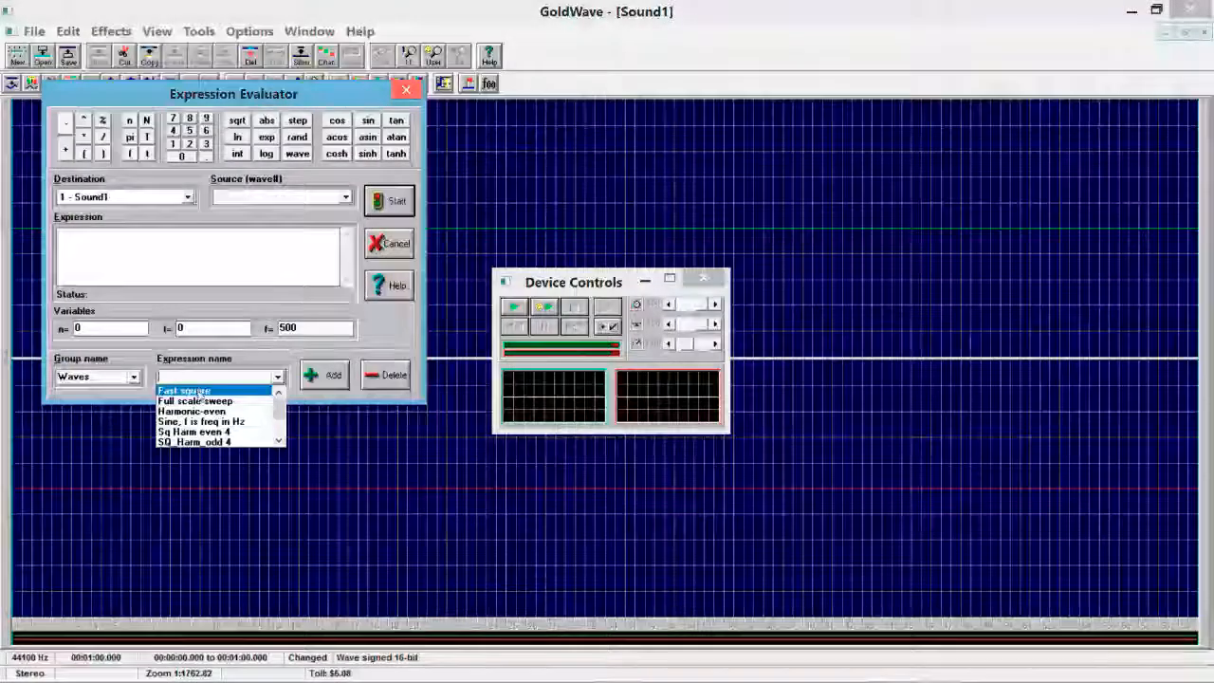
left_click(199, 391)
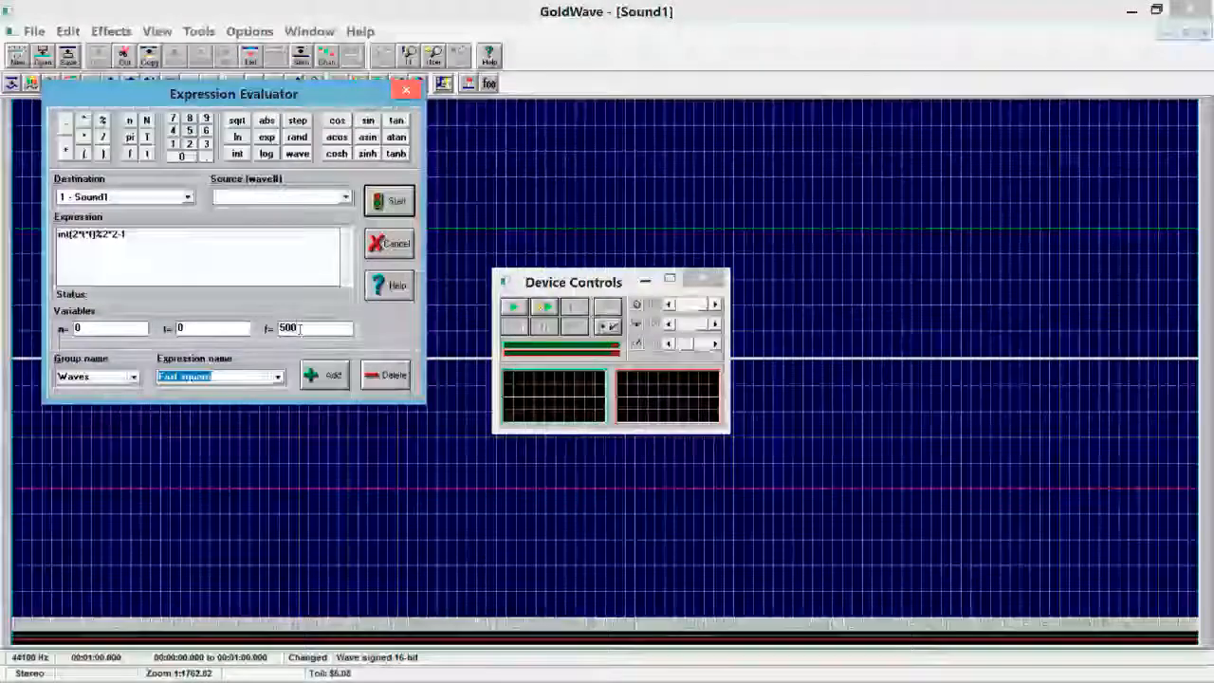
- Set the expression's f variable to 200, generate the square wave, and close the Expression Evaluator
left_click(301, 328)
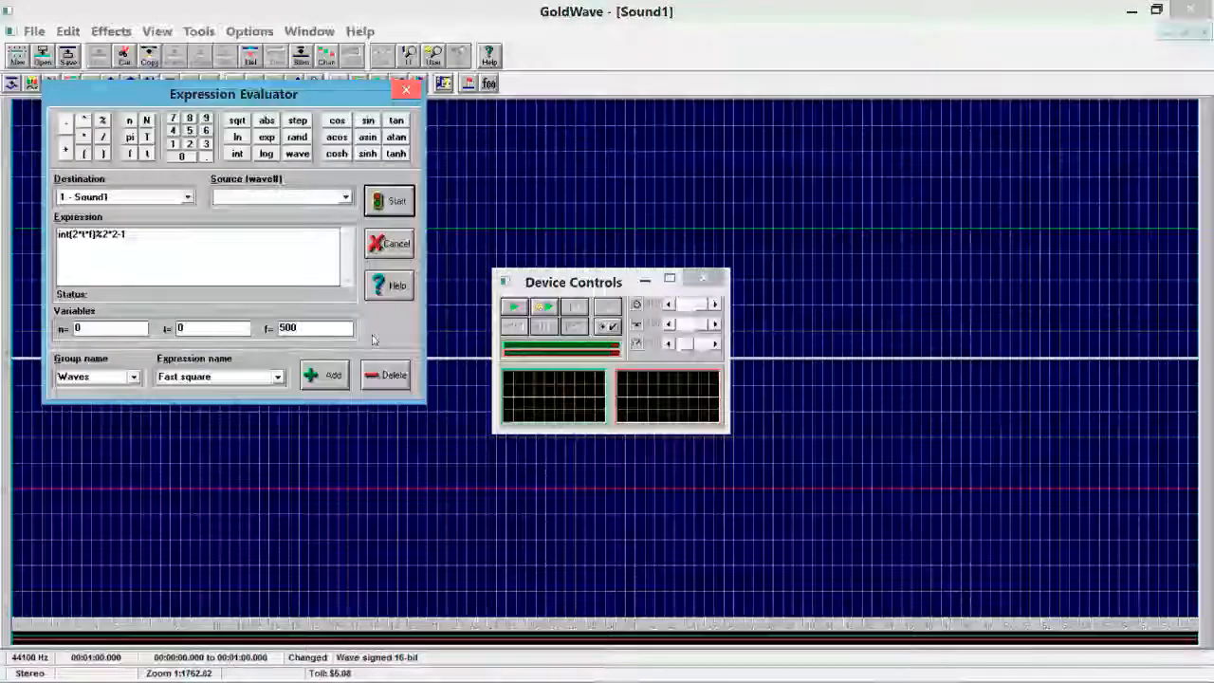
key("BackSpace")
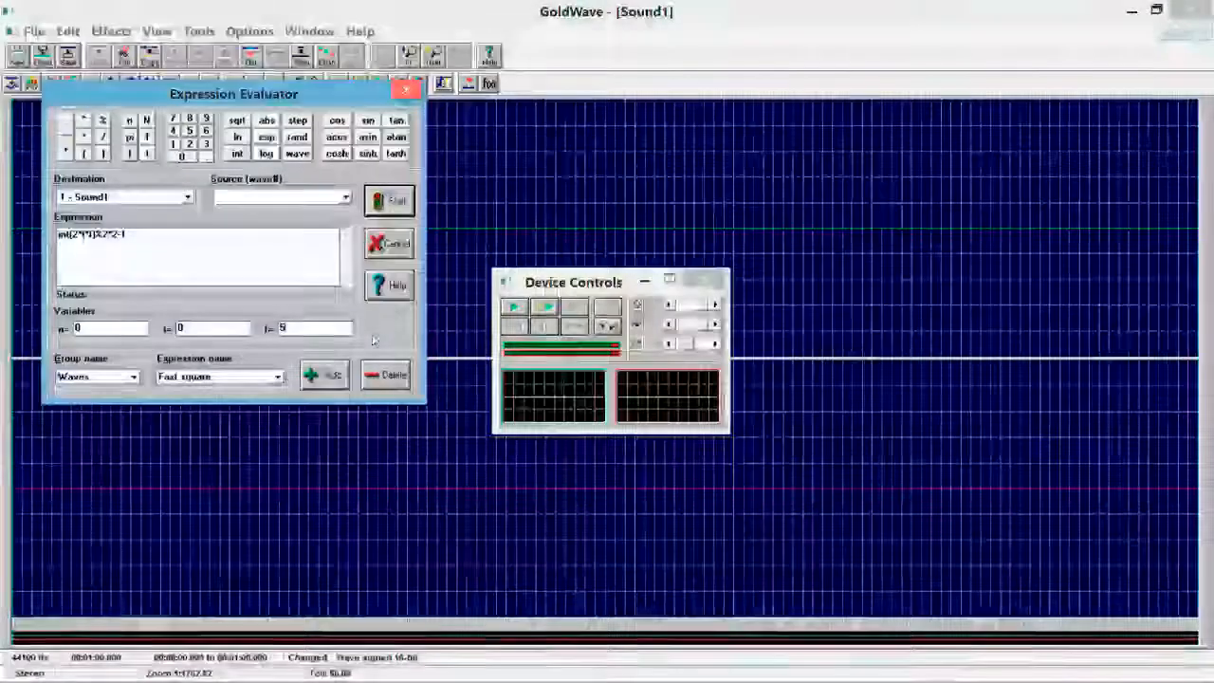
key("BackSpace")
key("BackSpace")
type("20")
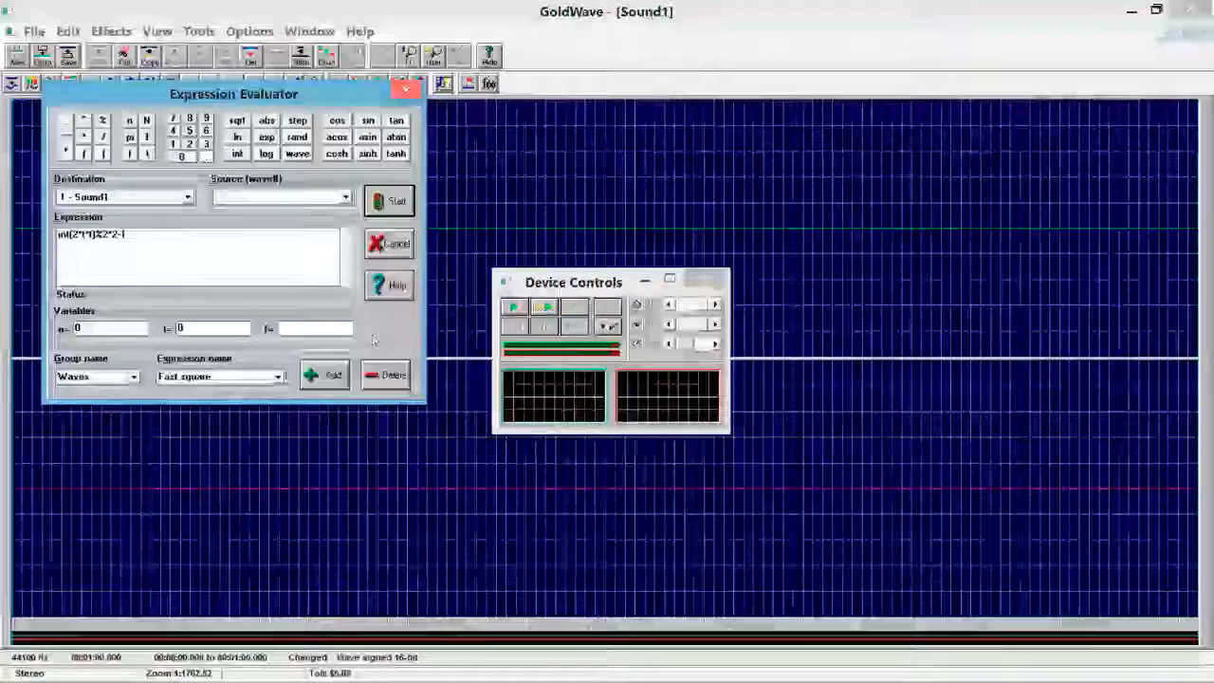
type("0")
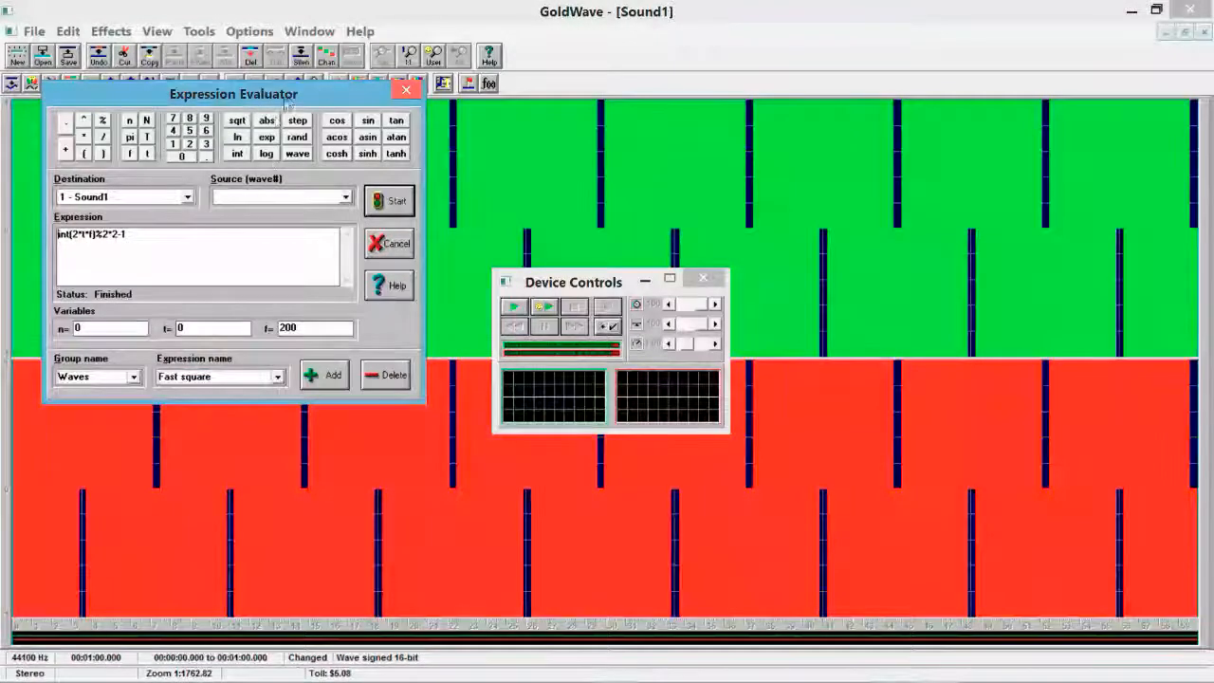
left_click(405, 92)
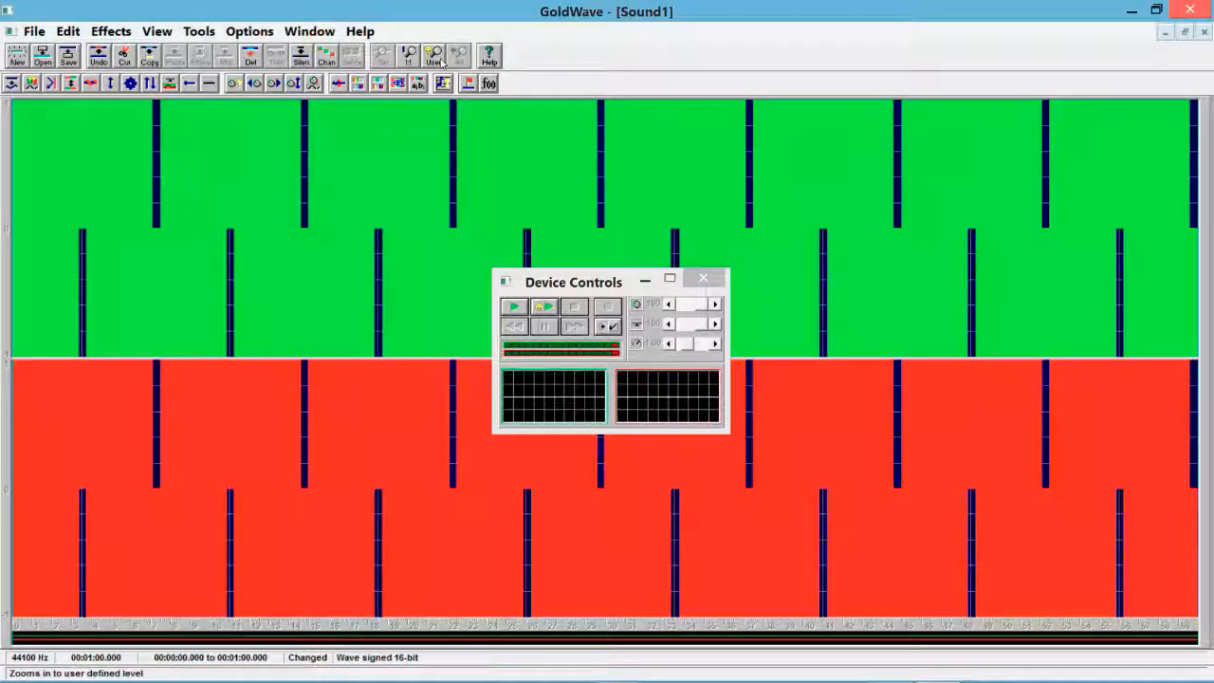
- Change the 200 Hz square wave's volume to 90% and briefly play the sound
left_click(434, 56)
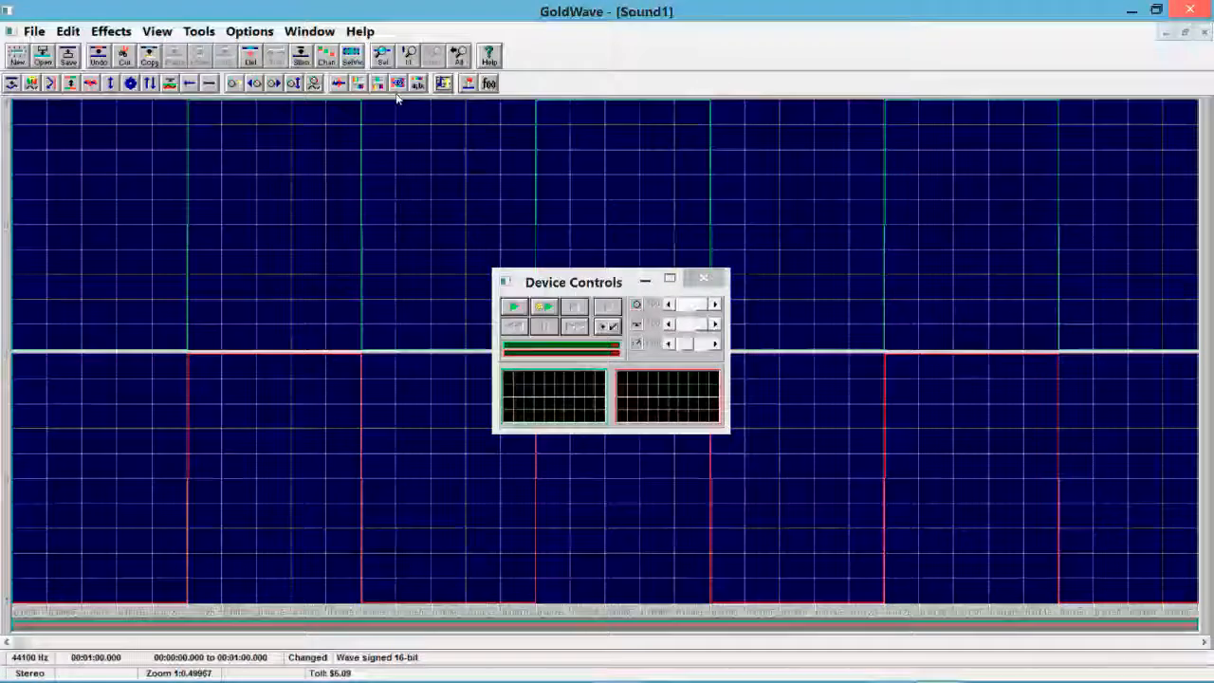
left_click(233, 86)
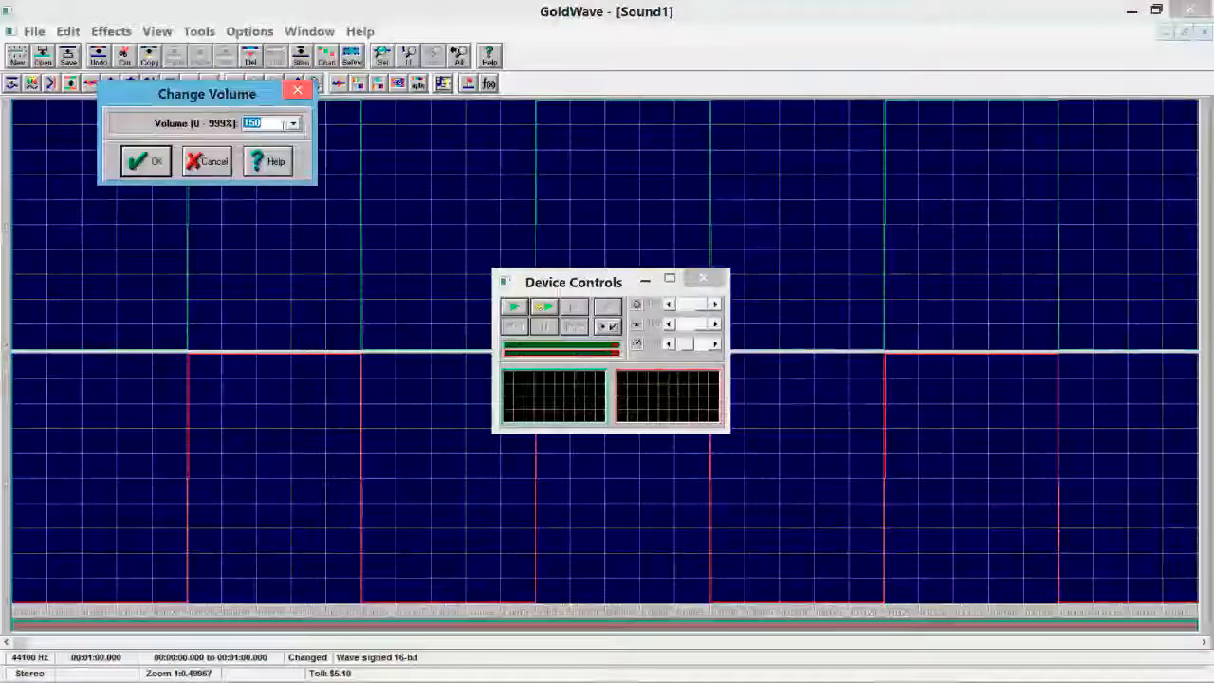
type("90")
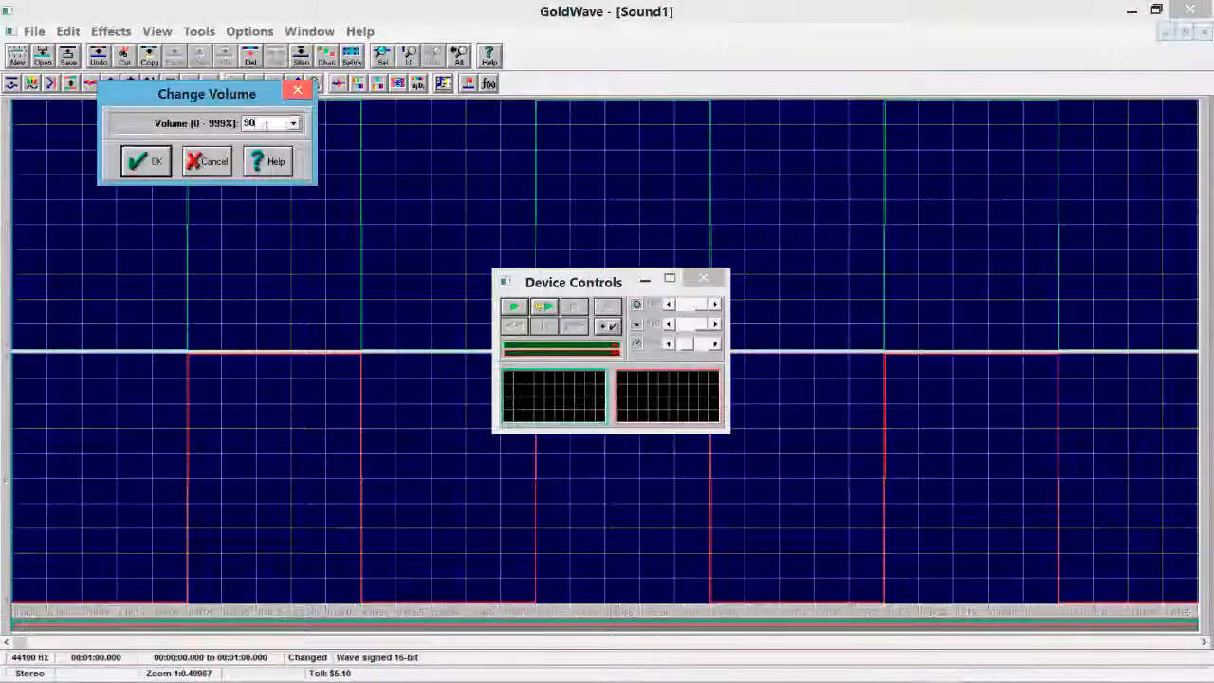
left_click(151, 163)
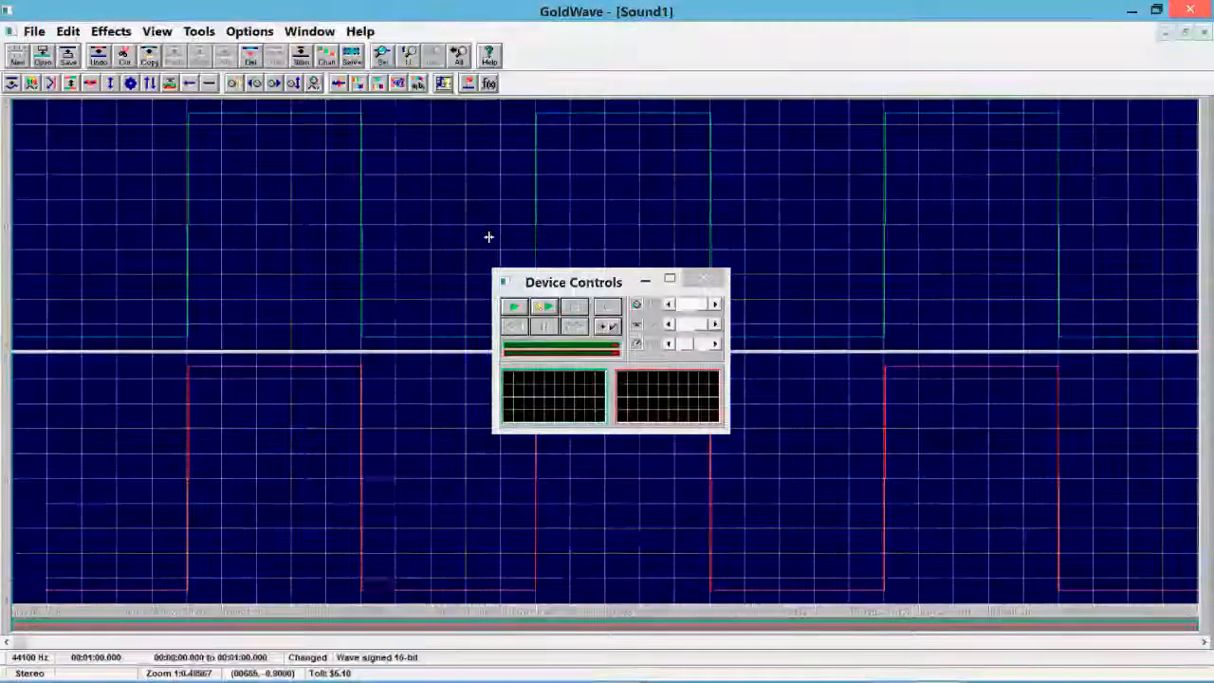
left_click(512, 307)
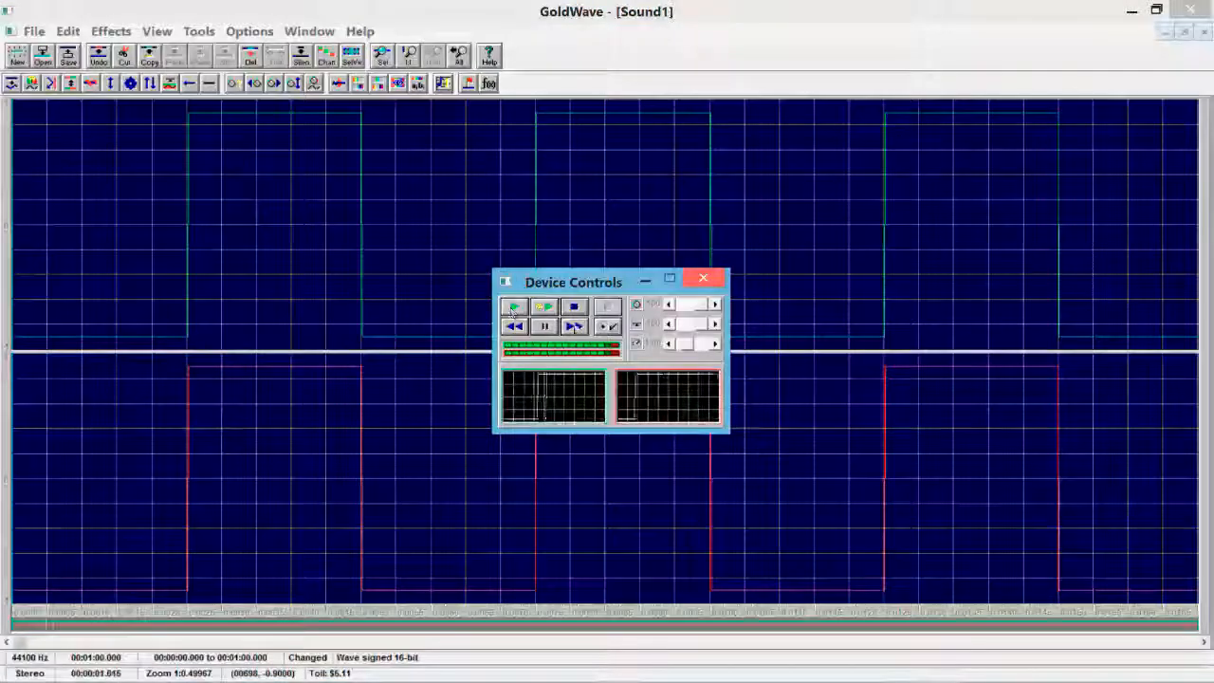
left_click(574, 309)
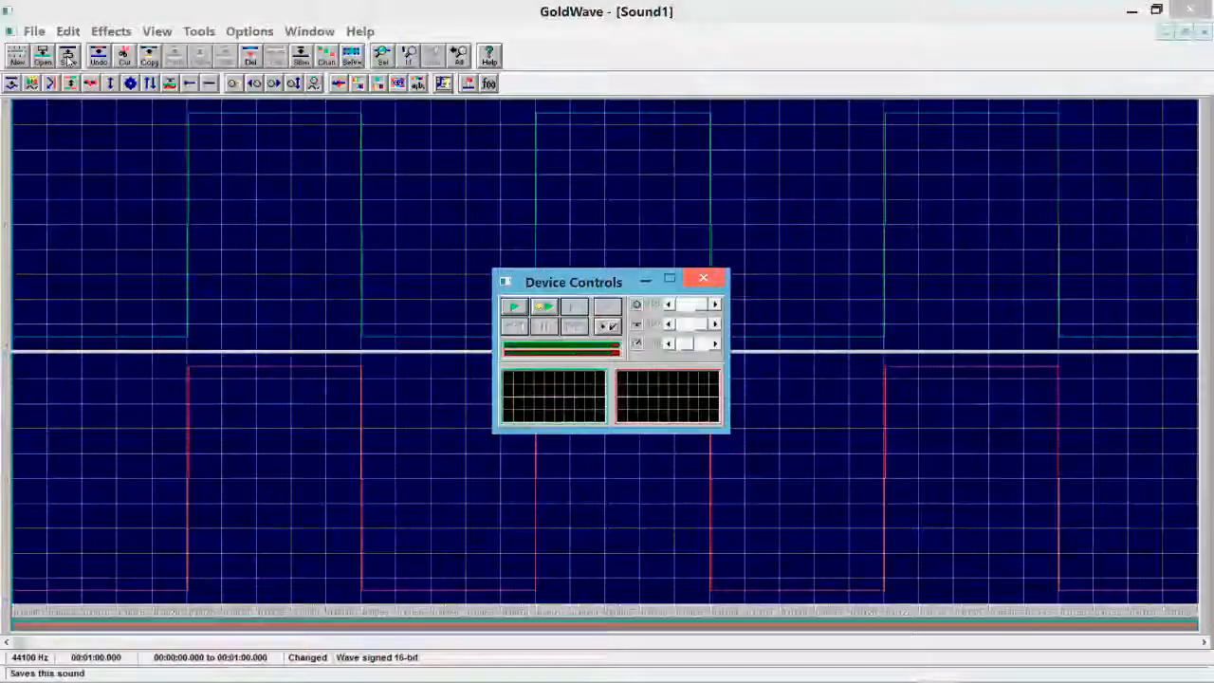
- Save the sound as 200_1.wav in the RifeWave folder, replacing the existing file
left_click(68, 57)
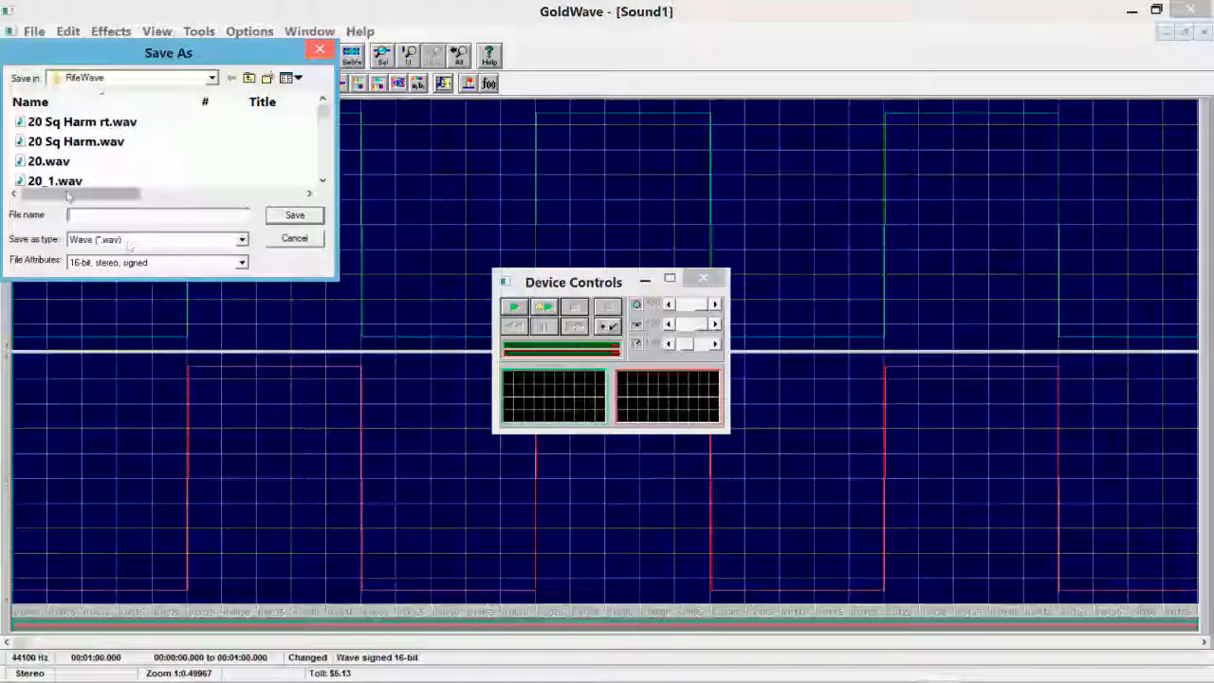
mouse_move(50, 182)
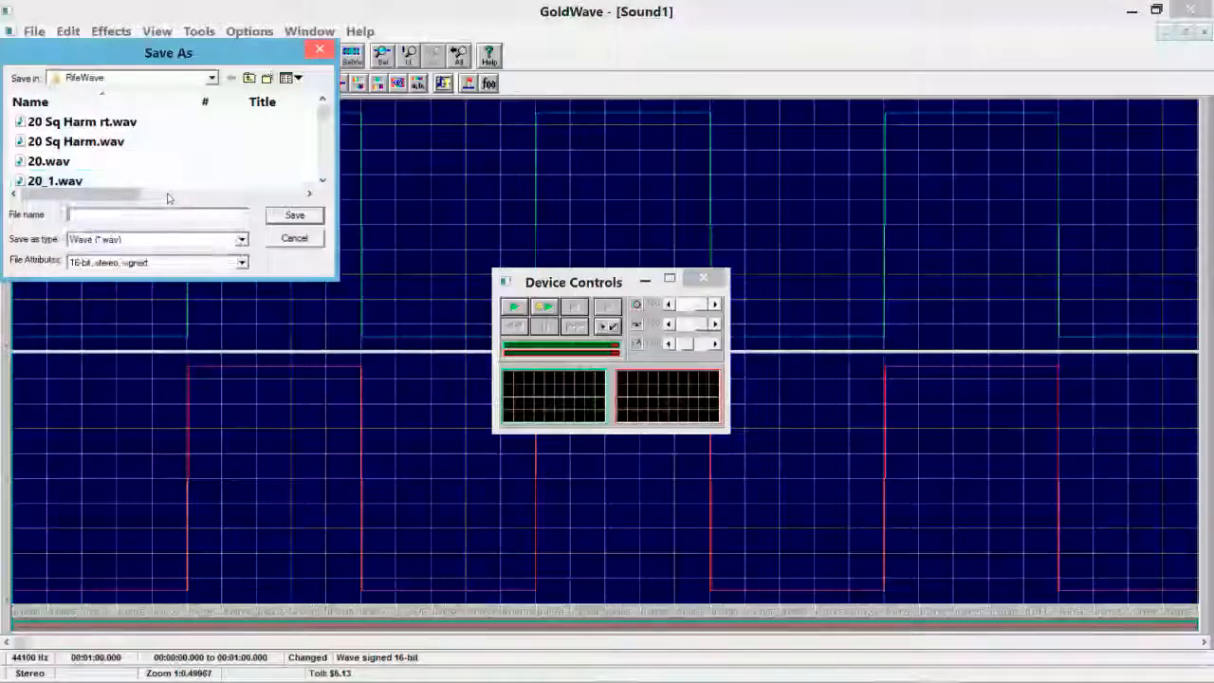
left_click(98, 181)
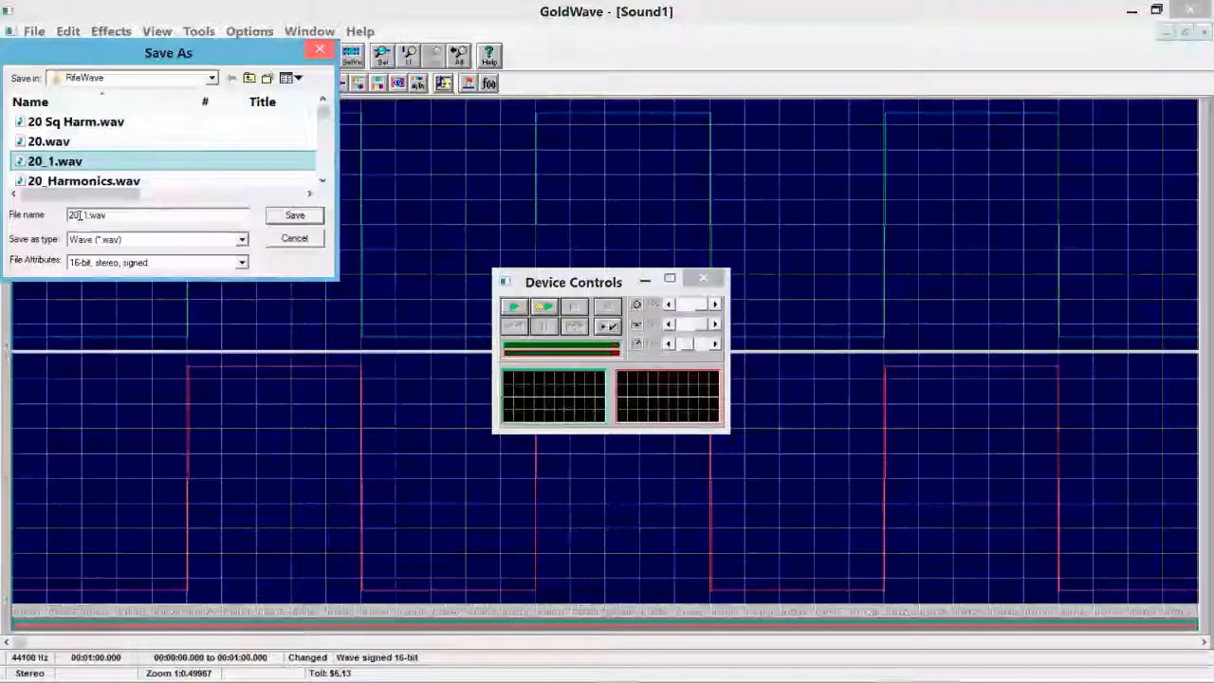
left_click(83, 214)
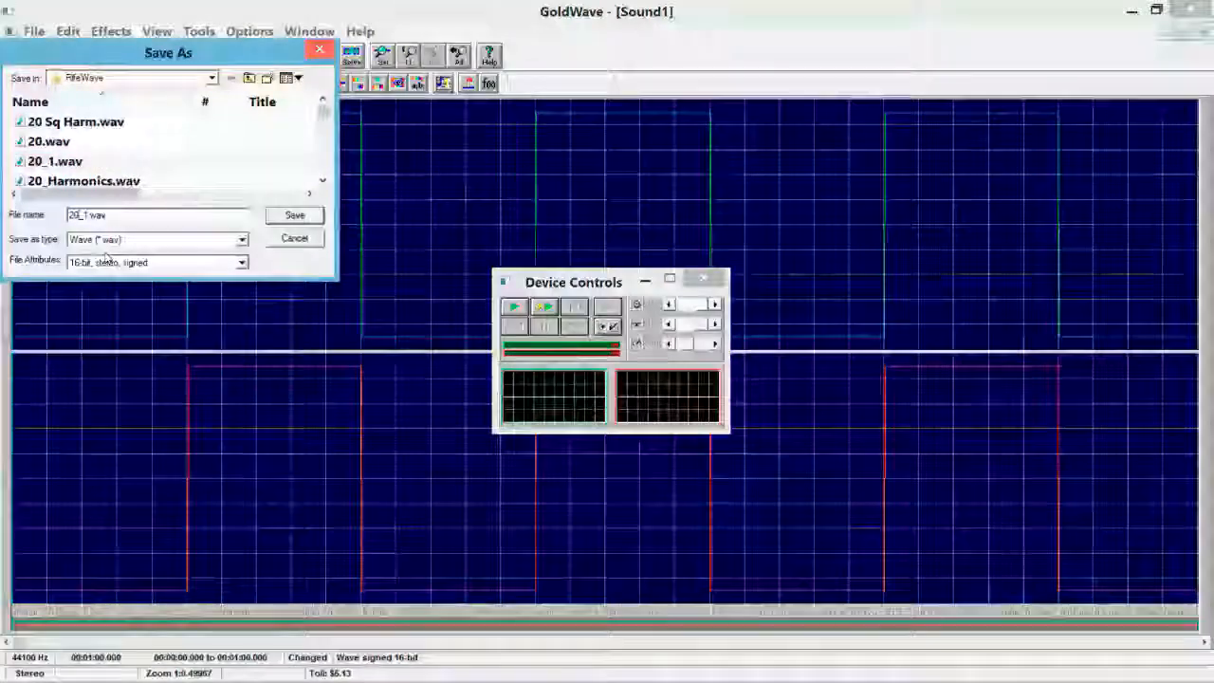
type("0")
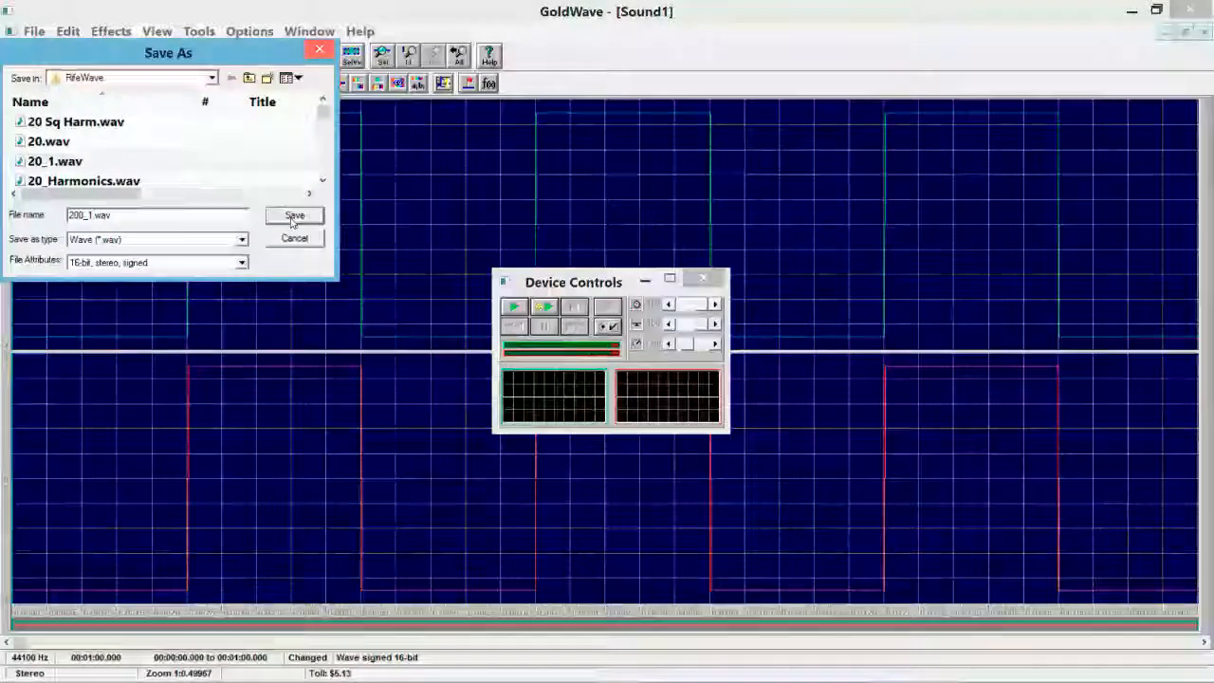
left_click(294, 218)
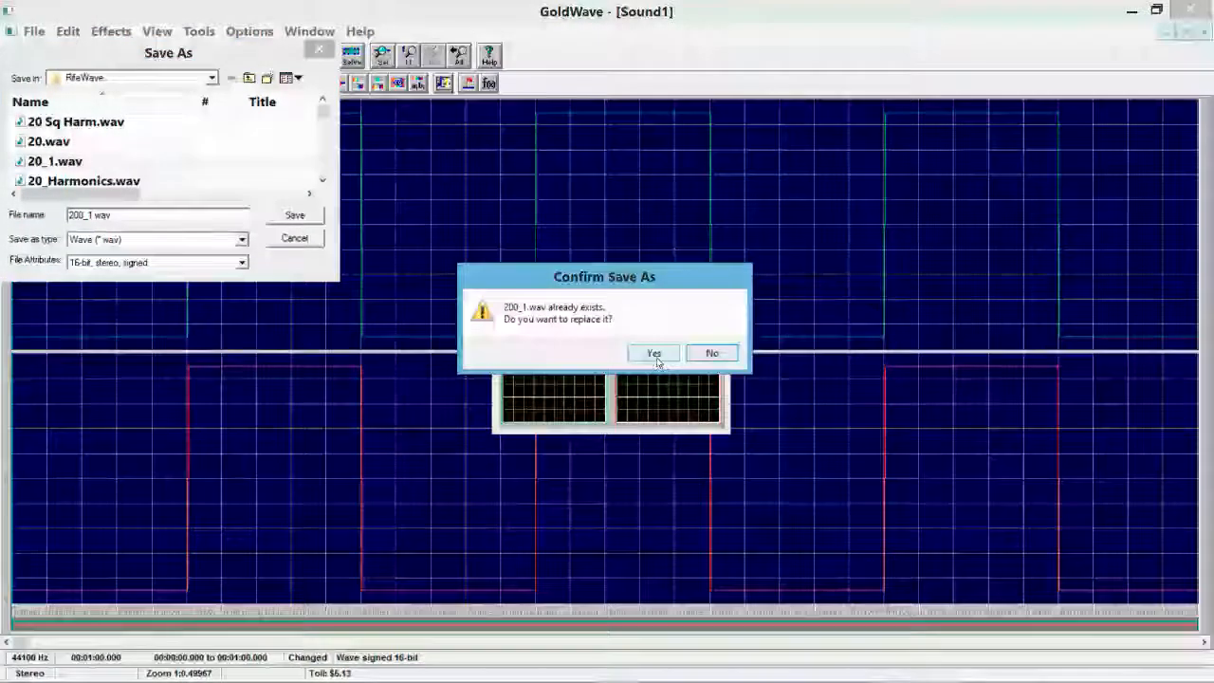
left_click(655, 353)
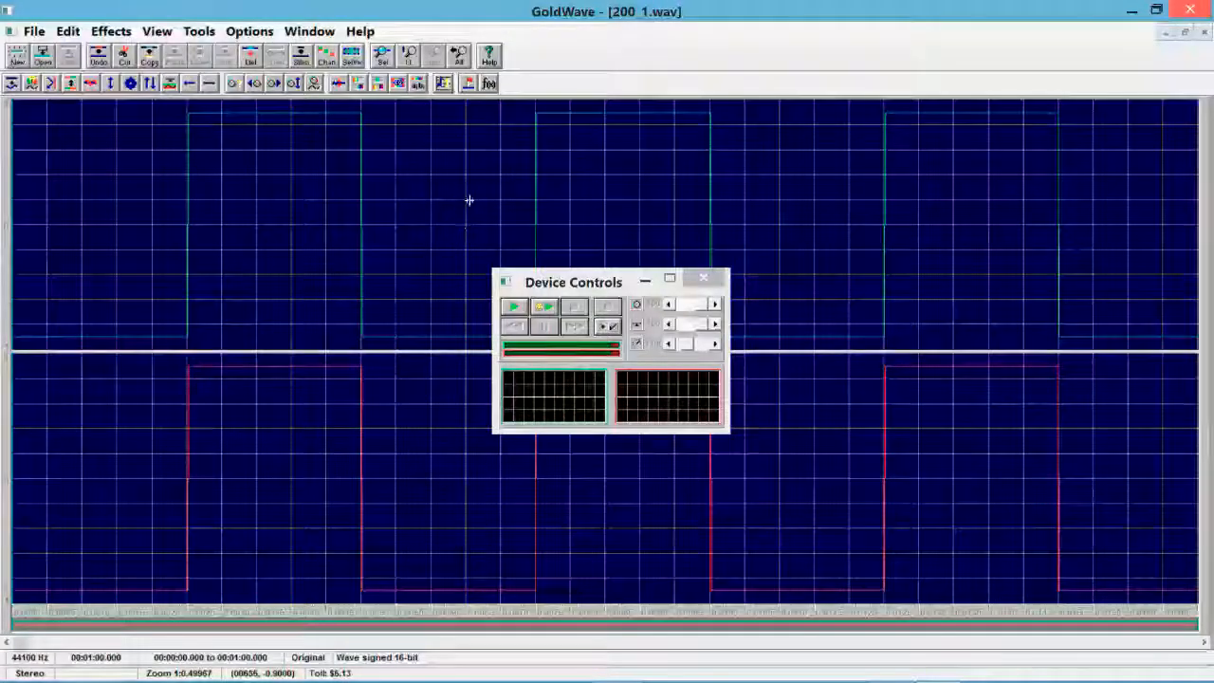
- Regenerate the square wave from the same expression with f set to 300 and close the Expression Evaluator
left_click(489, 84)
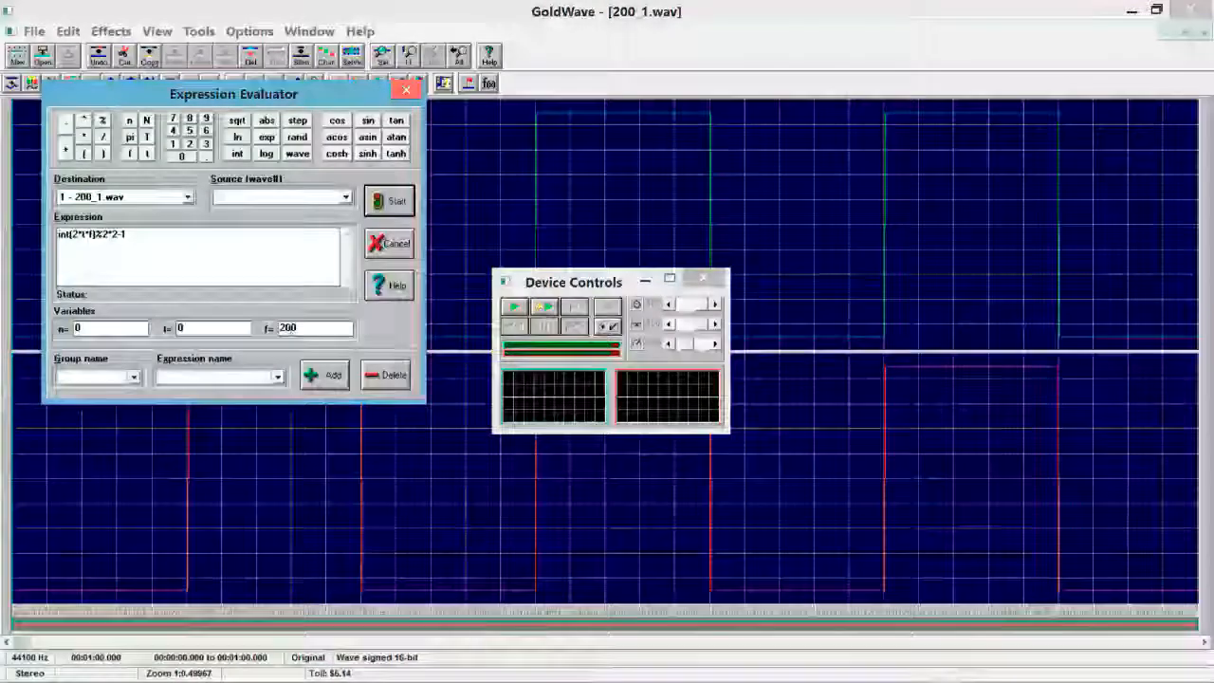
key("BackSpace")
key("BackSpace")
key("BackSpace")
type("3")
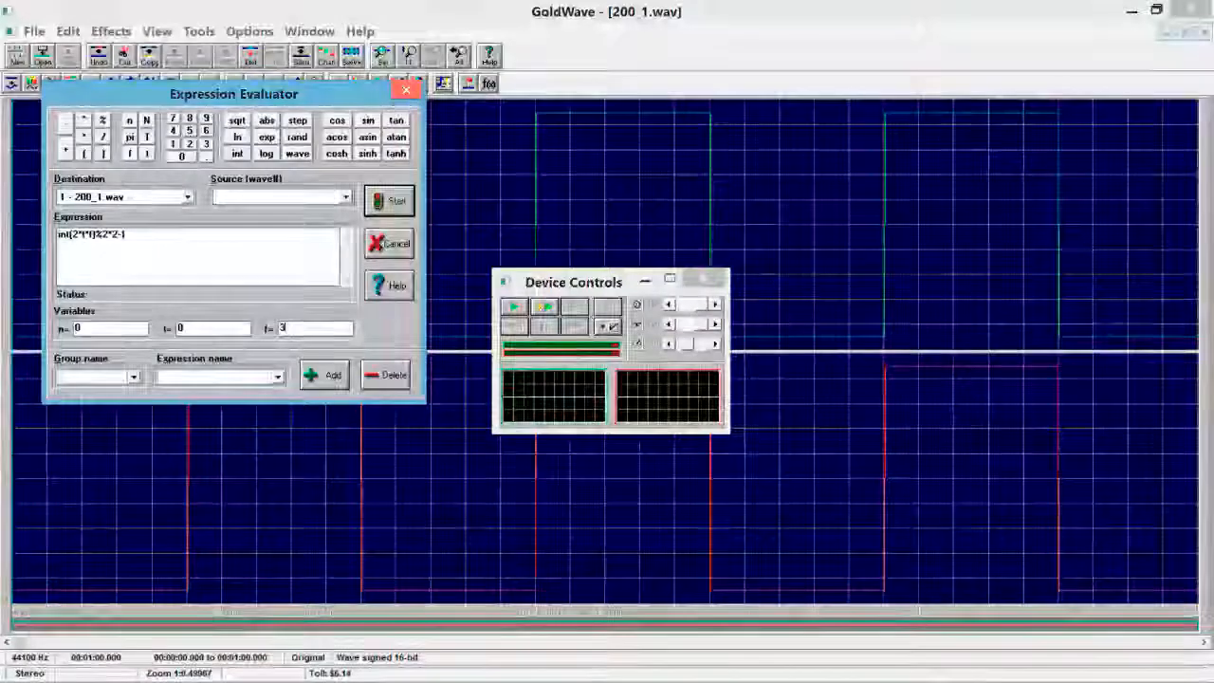
type("00")
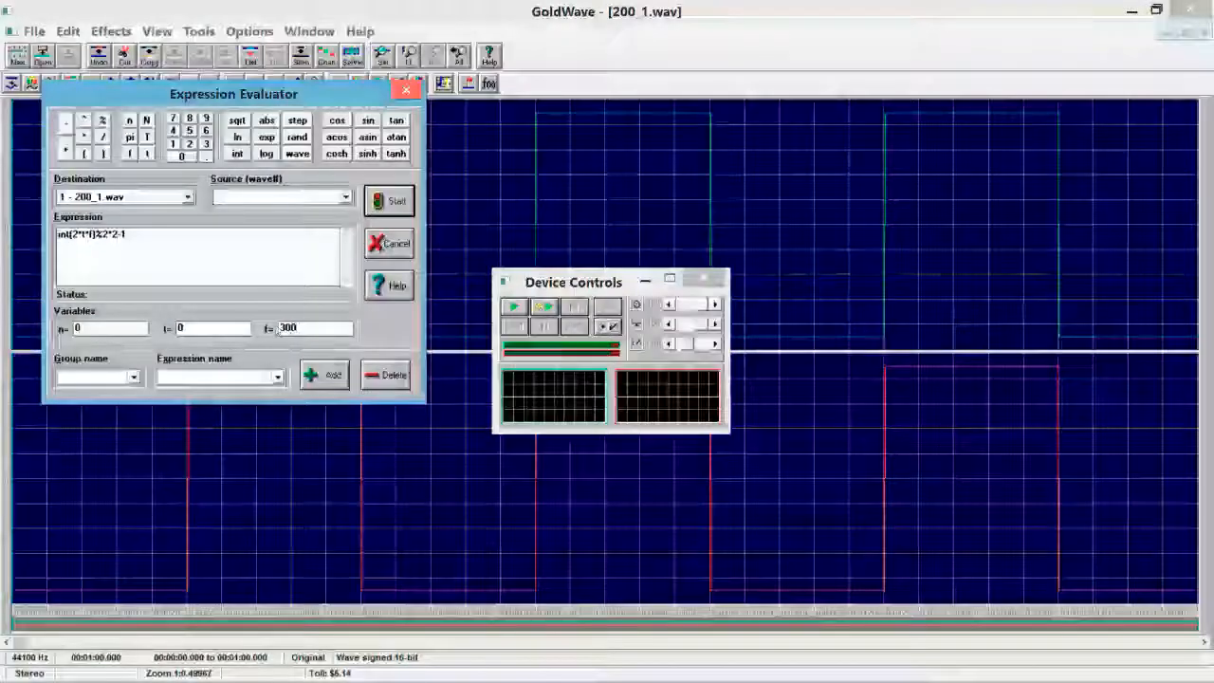
left_click(395, 202)
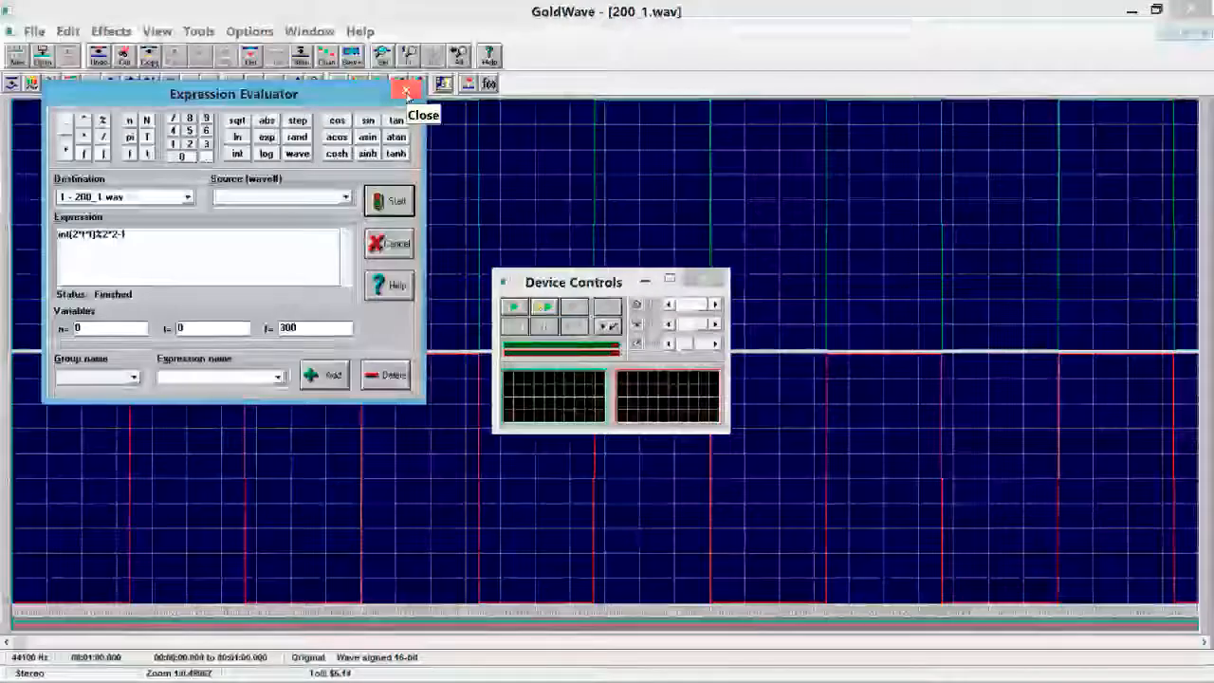
left_click(406, 92)
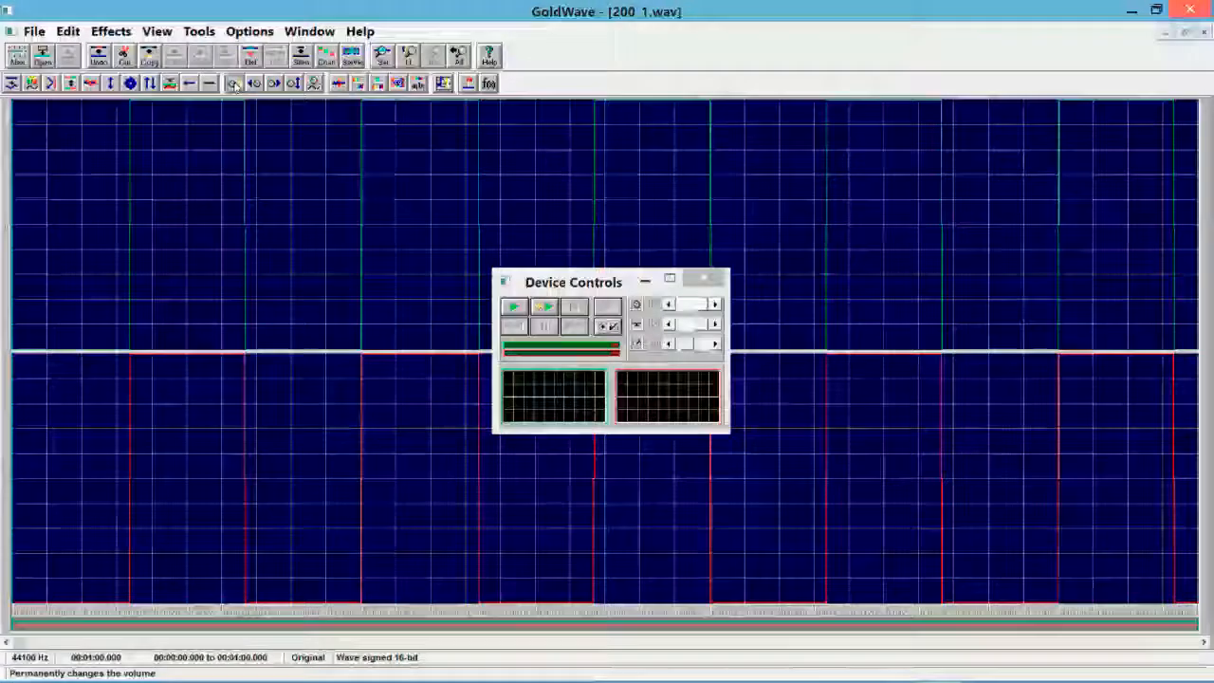
- Apply a 90% volume change to the 300 Hz square wave and briefly play the sound
left_click(234, 83)
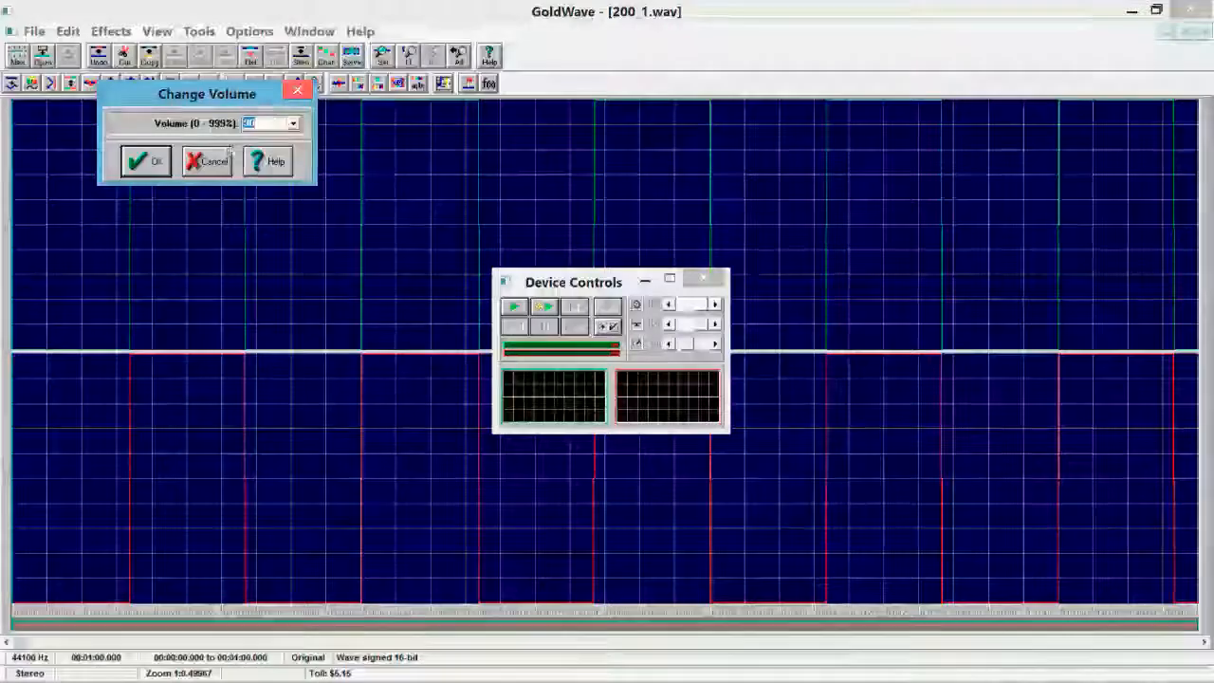
key("Return")
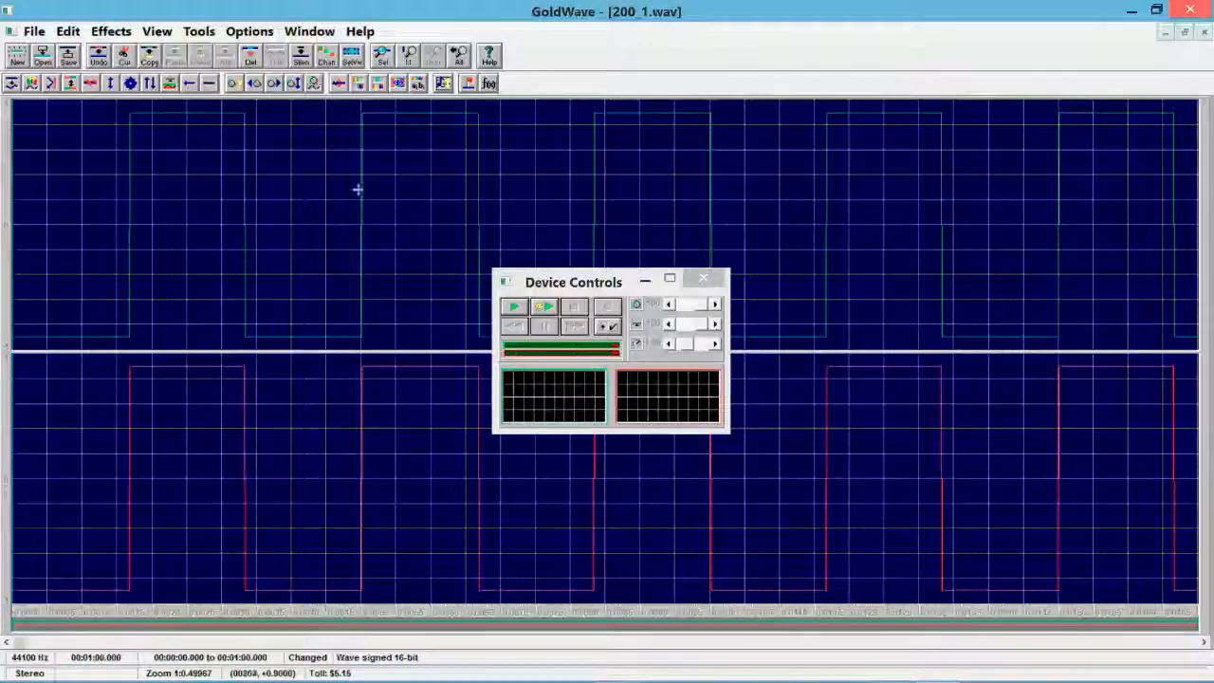
left_click(515, 306)
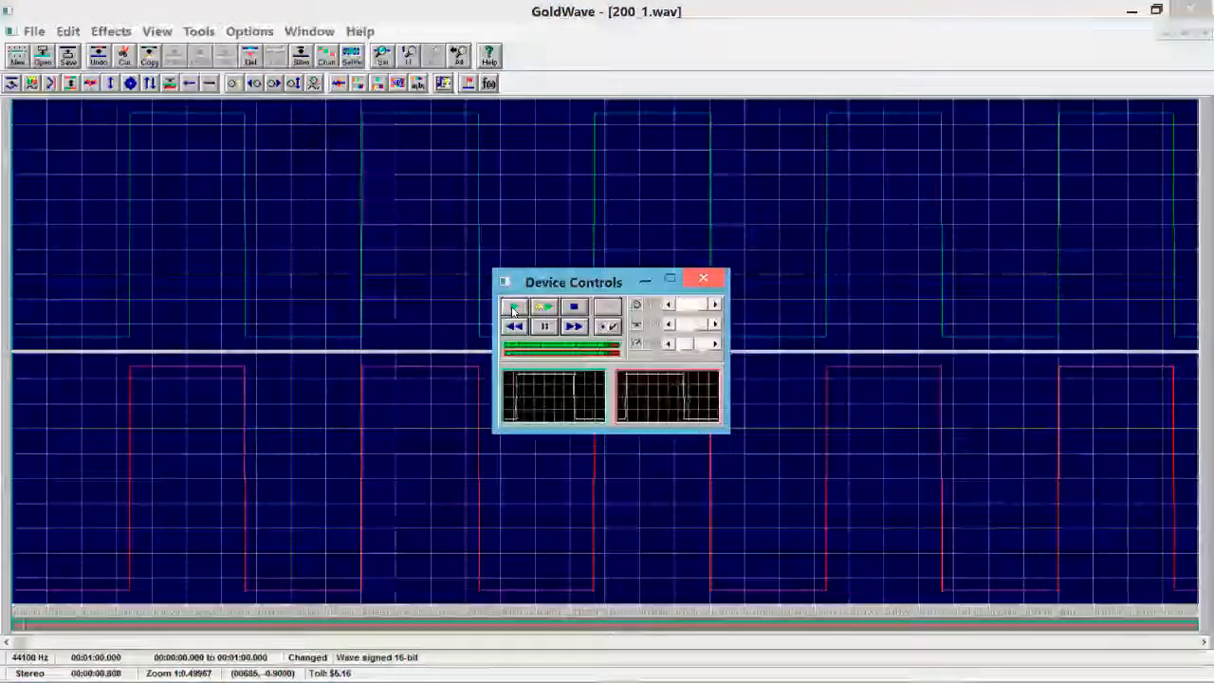
left_click(573, 307)
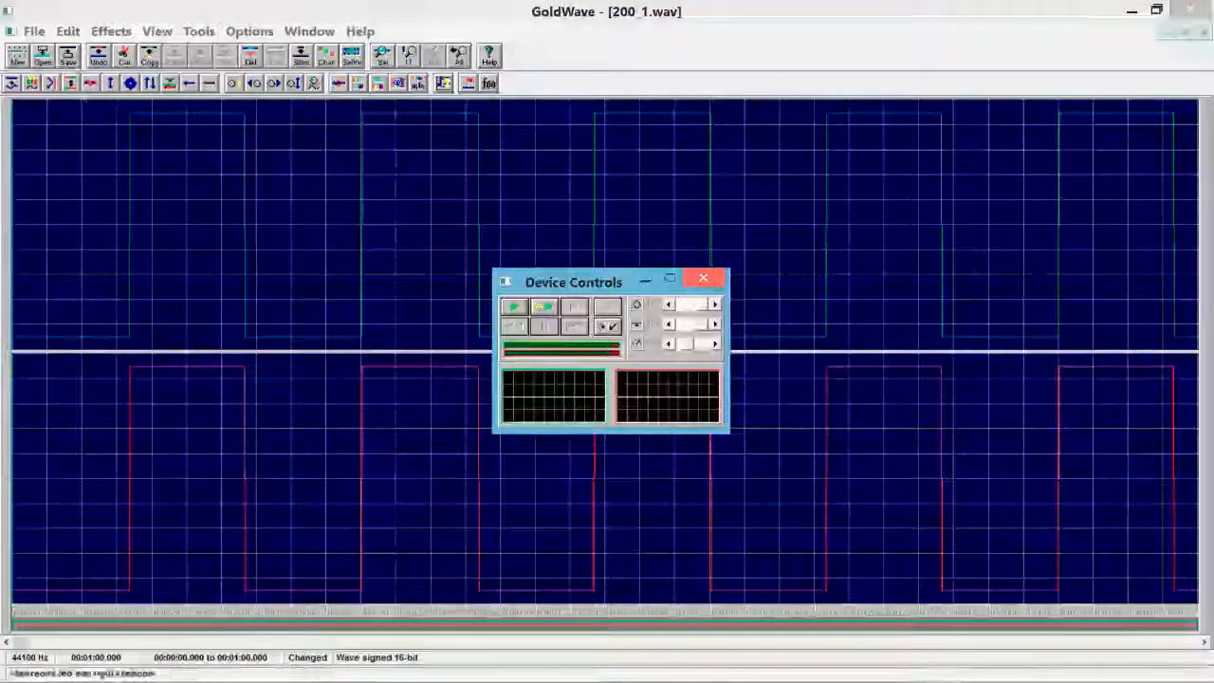
- Save the 300 Hz square wave under the new file name 300_1.wav in the RifeWave folder, keeping the Wave format and 16-bit stereo signed attributes
left_click(69, 57)
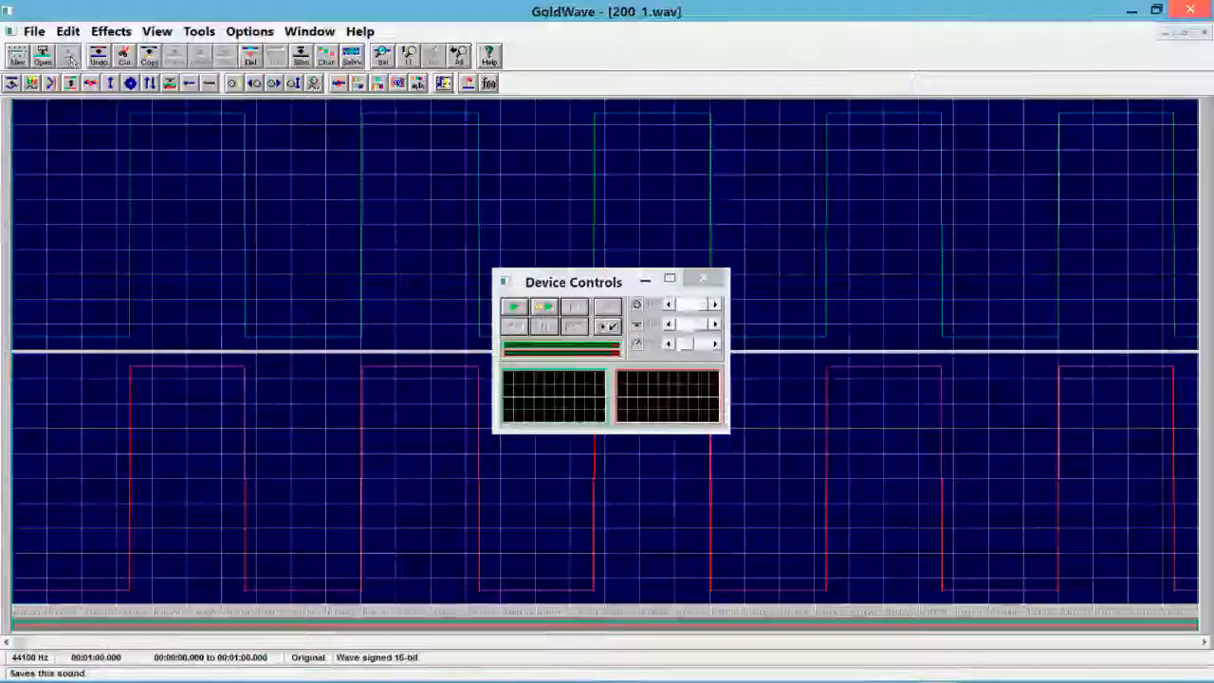
left_click(35, 32)
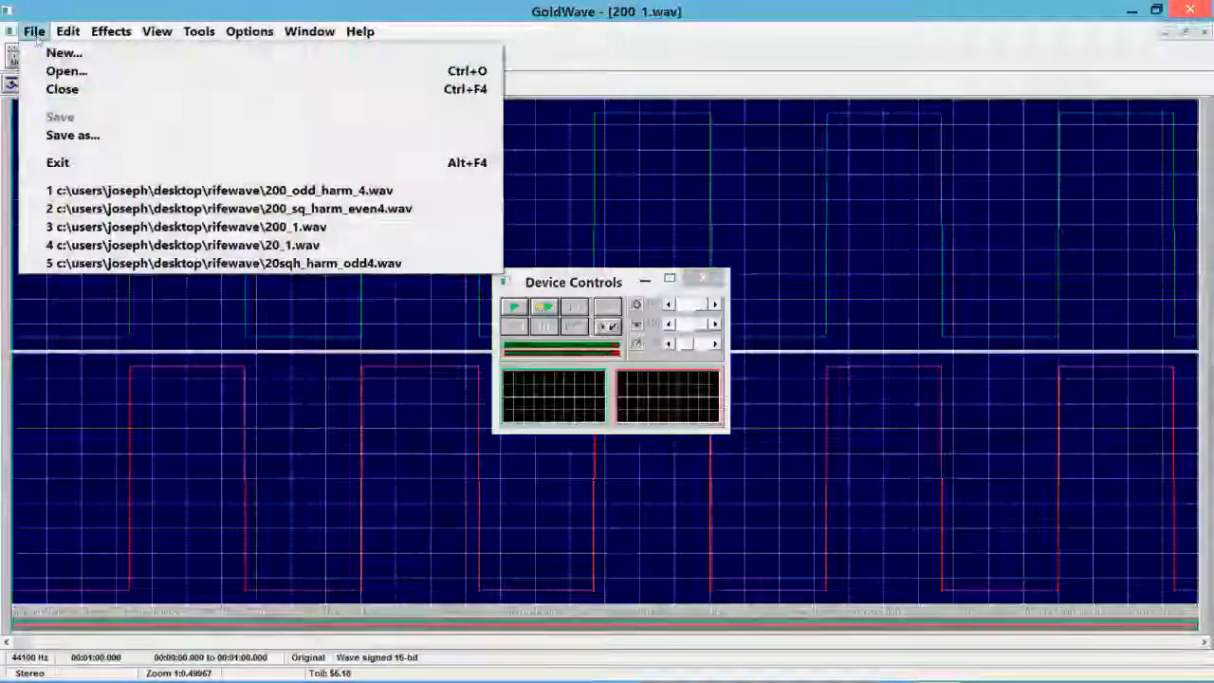
left_click(119, 135)
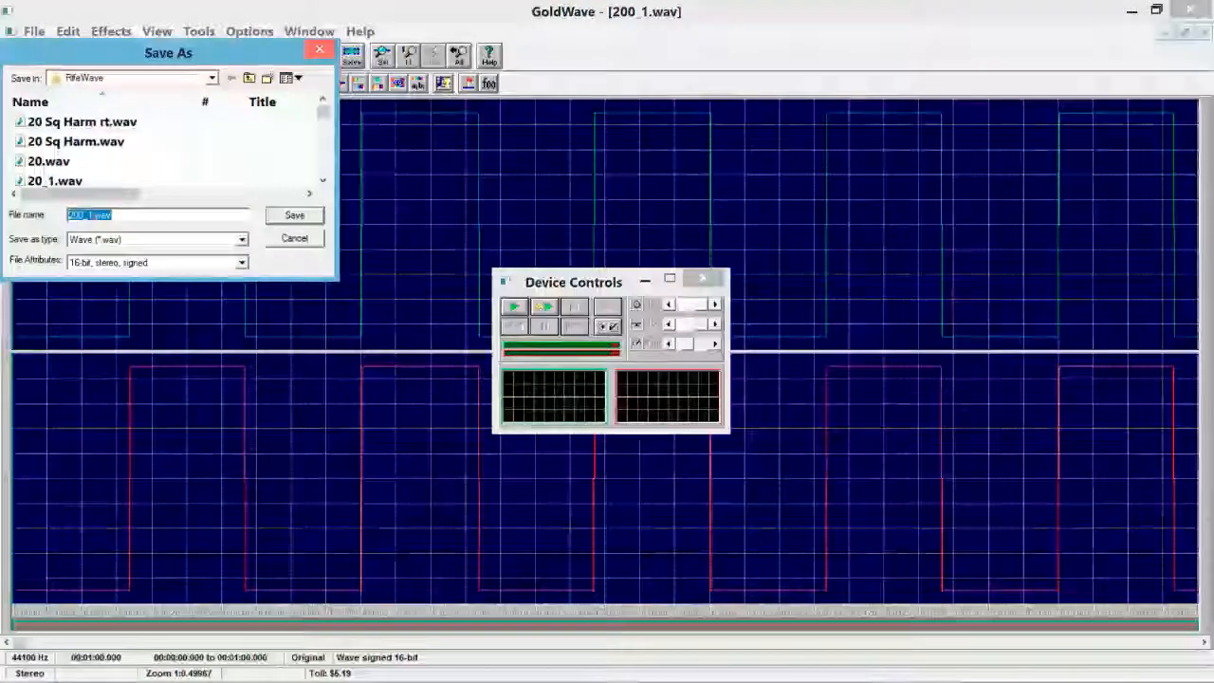
left_click(91, 215)
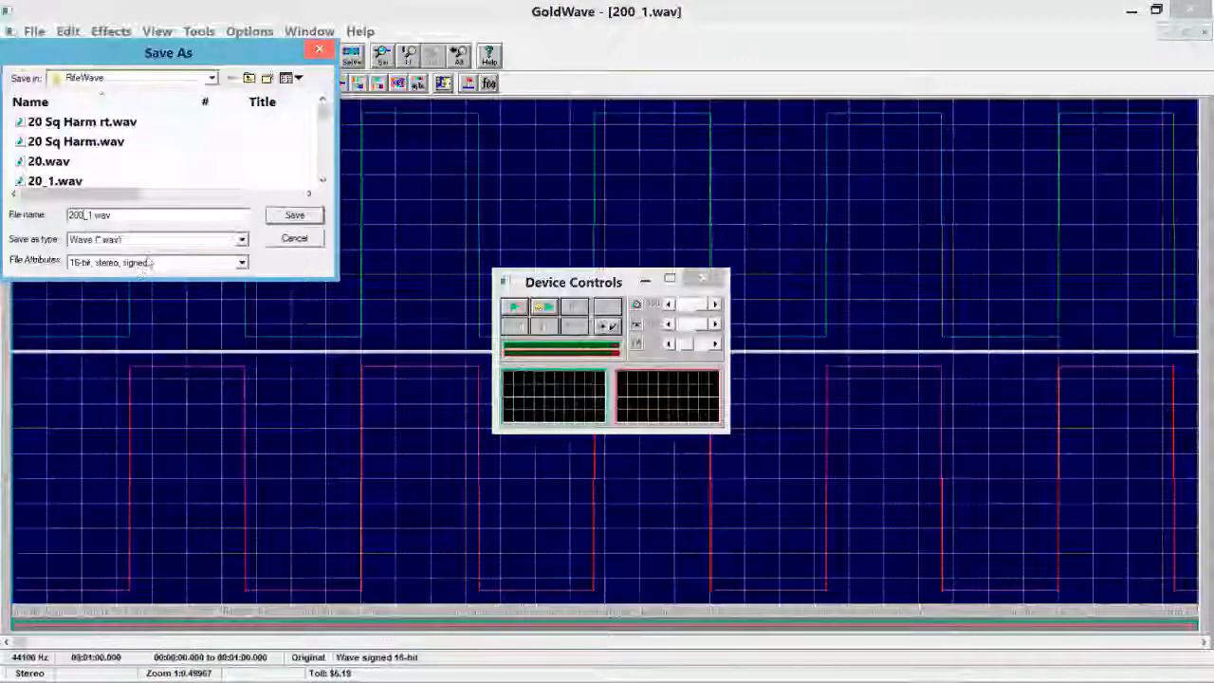
key("BackSpace")
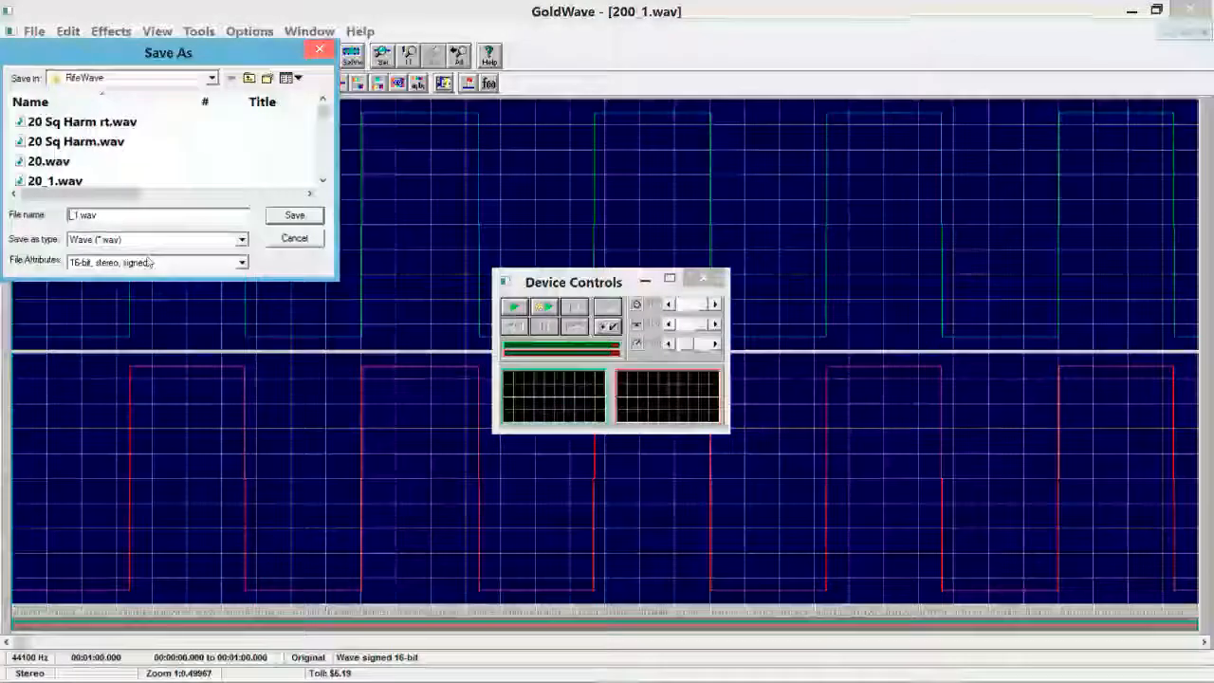
type("30")
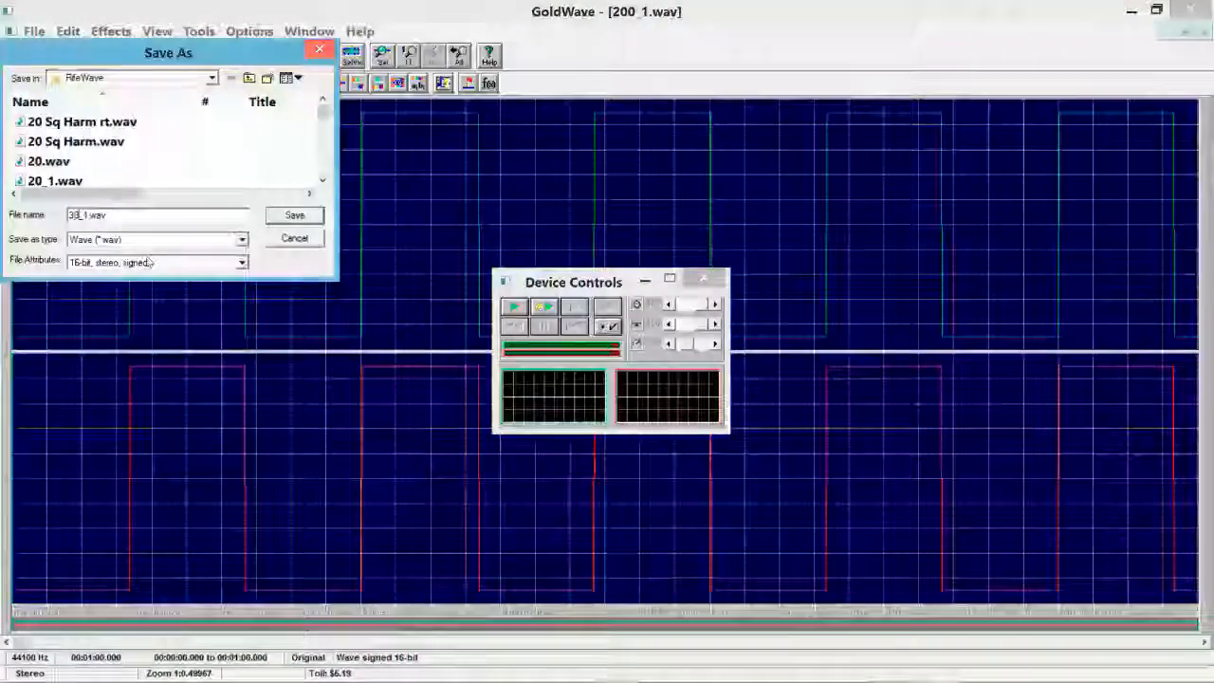
type("0")
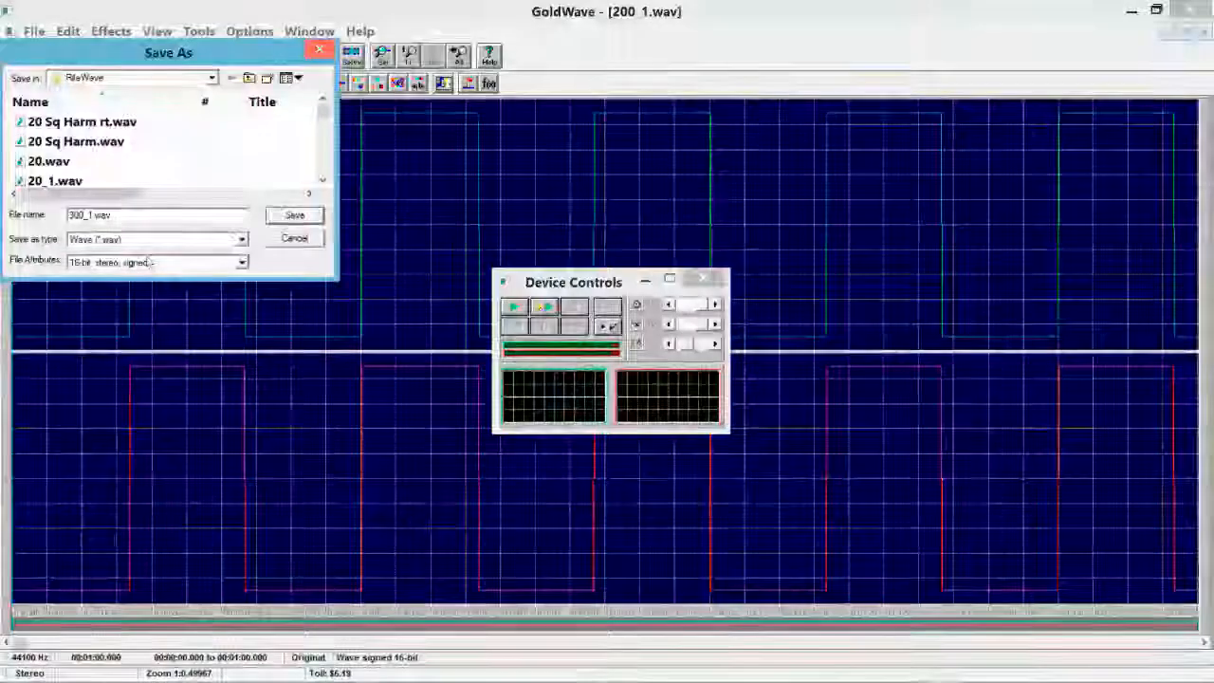
key("Return")
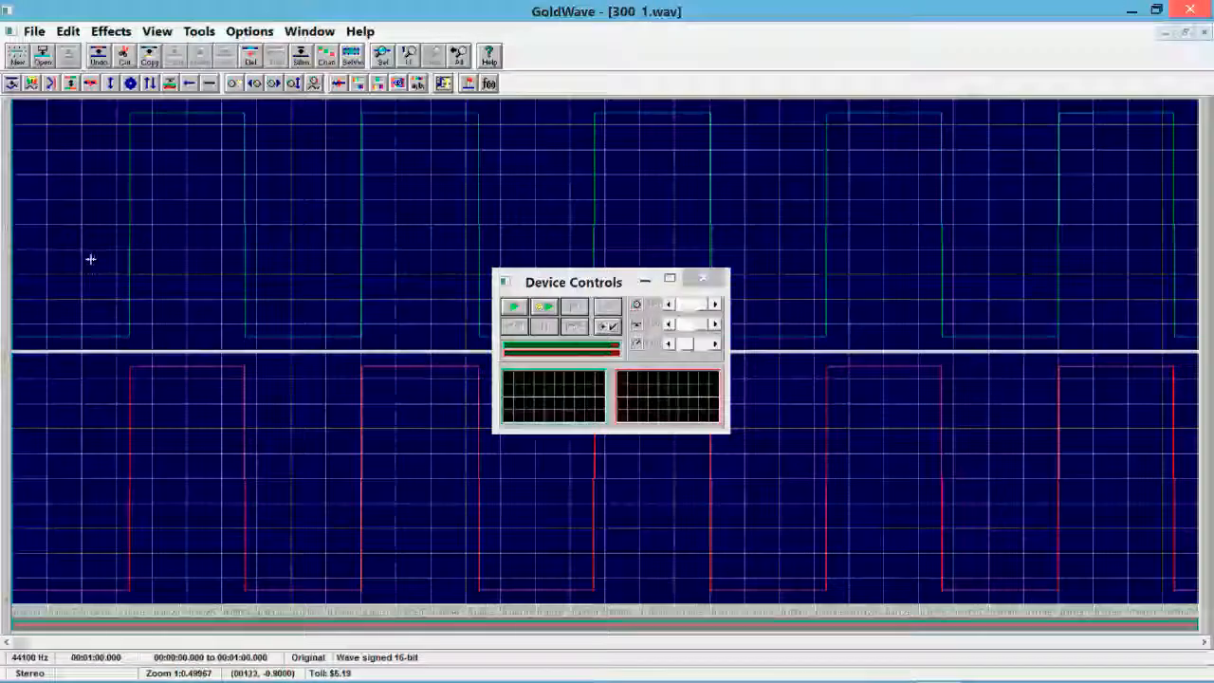